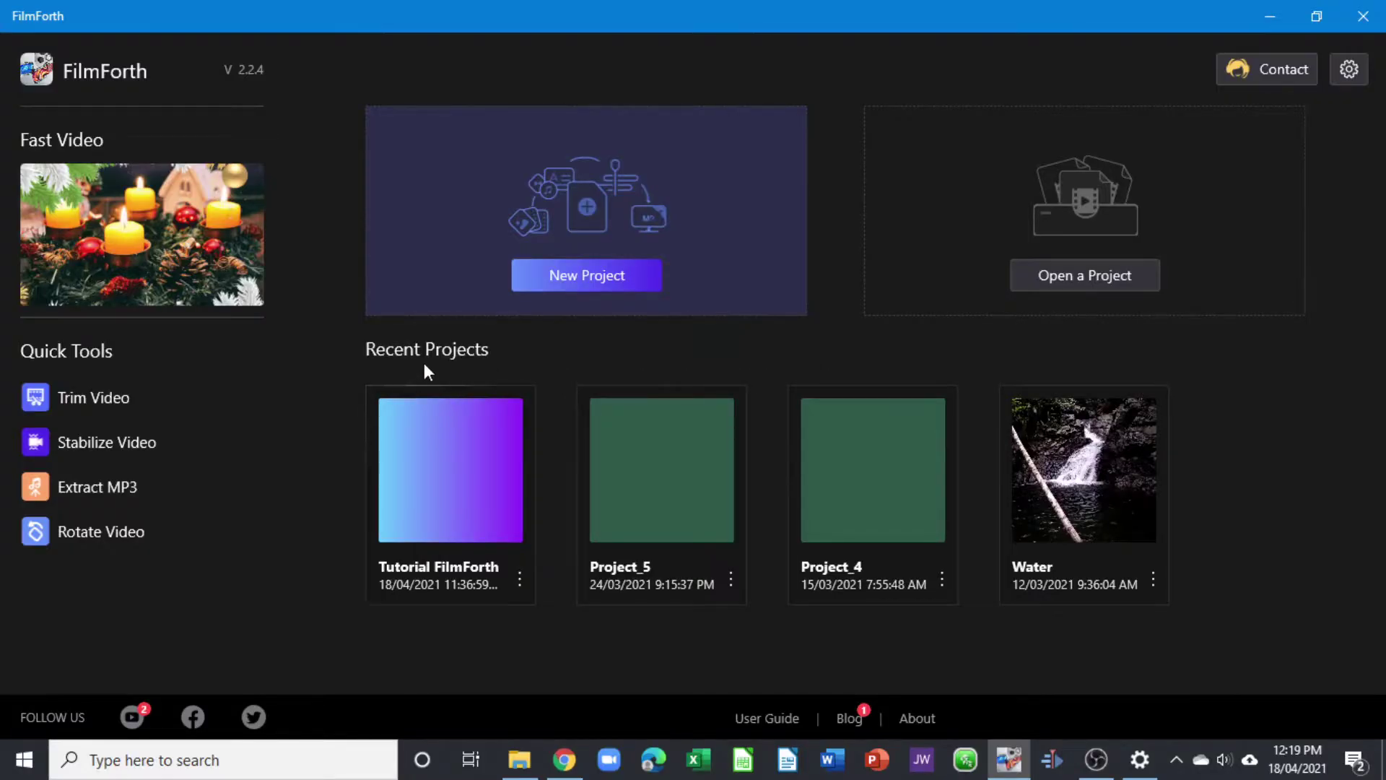
- Open the Tutorial FilmForth project and zoom the timeline out to show its three clips
left_click(443, 461)
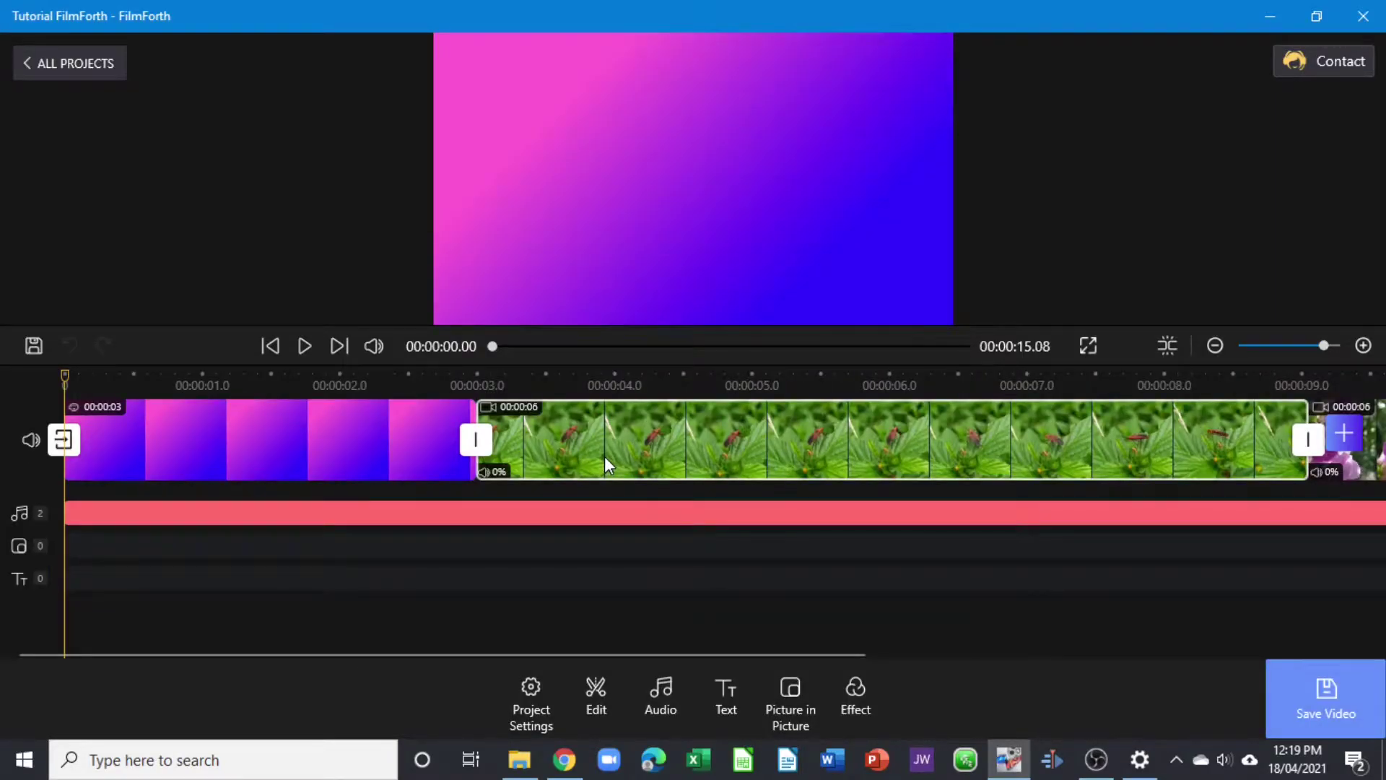
scroll(605, 460, "down", 2)
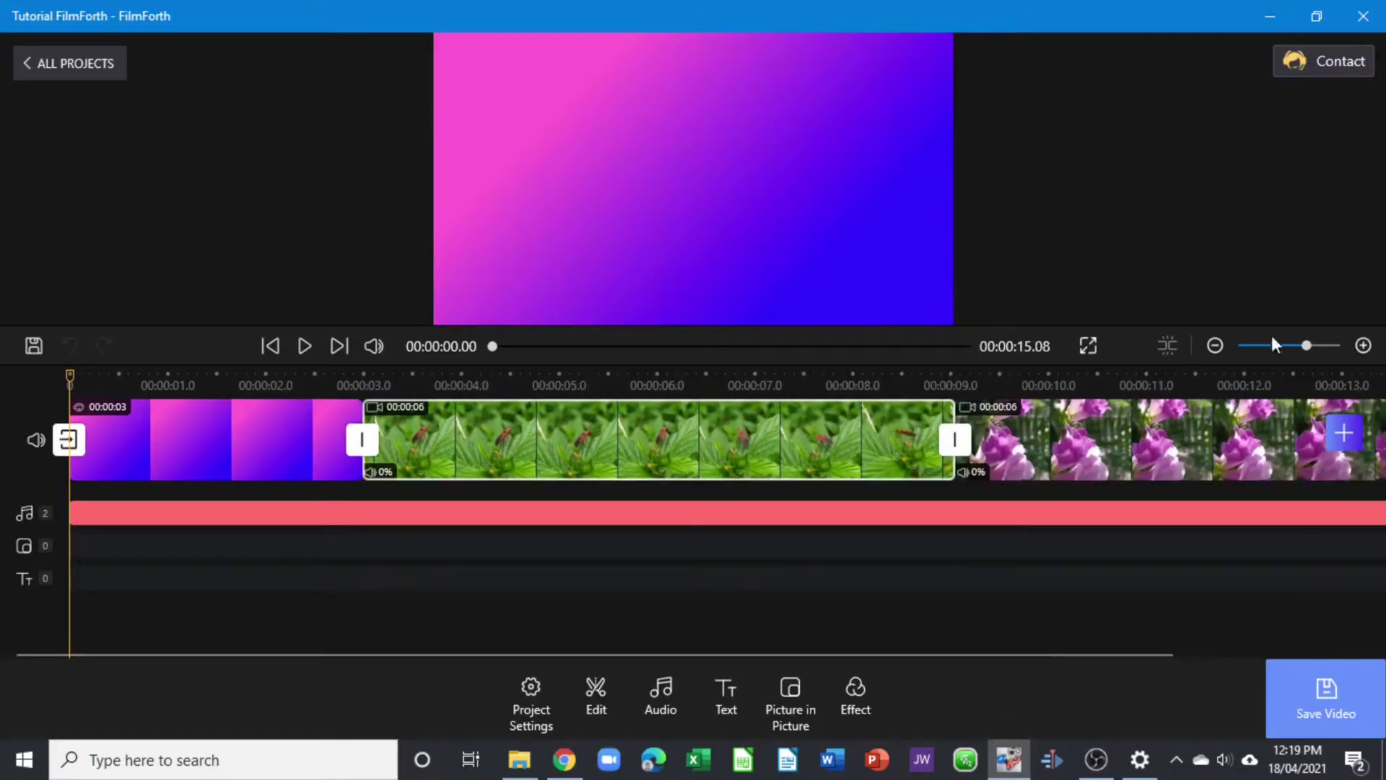
scroll(1309, 341, "down", 2)
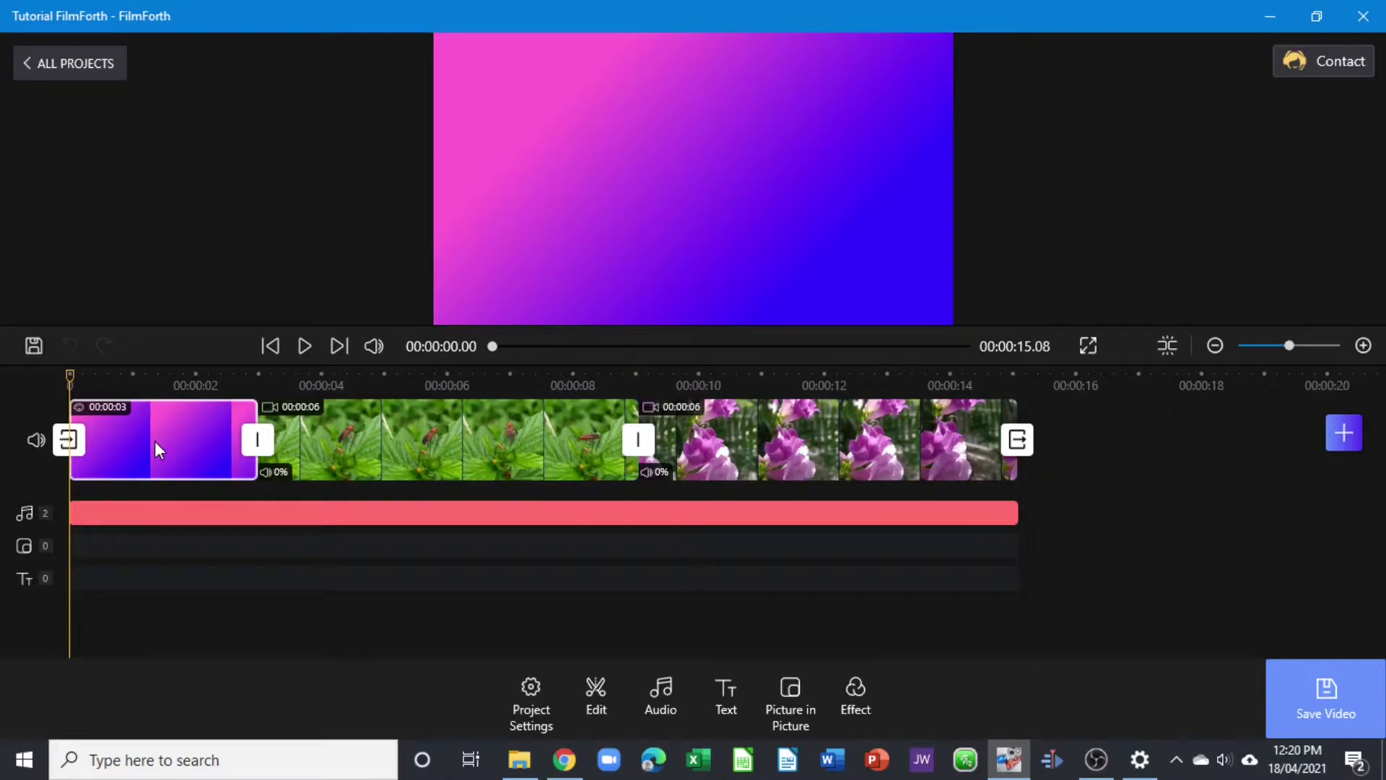
- Add a text clip over the gradient and replace its placeholder with 'ESES VIDEO'
left_click(159, 581)
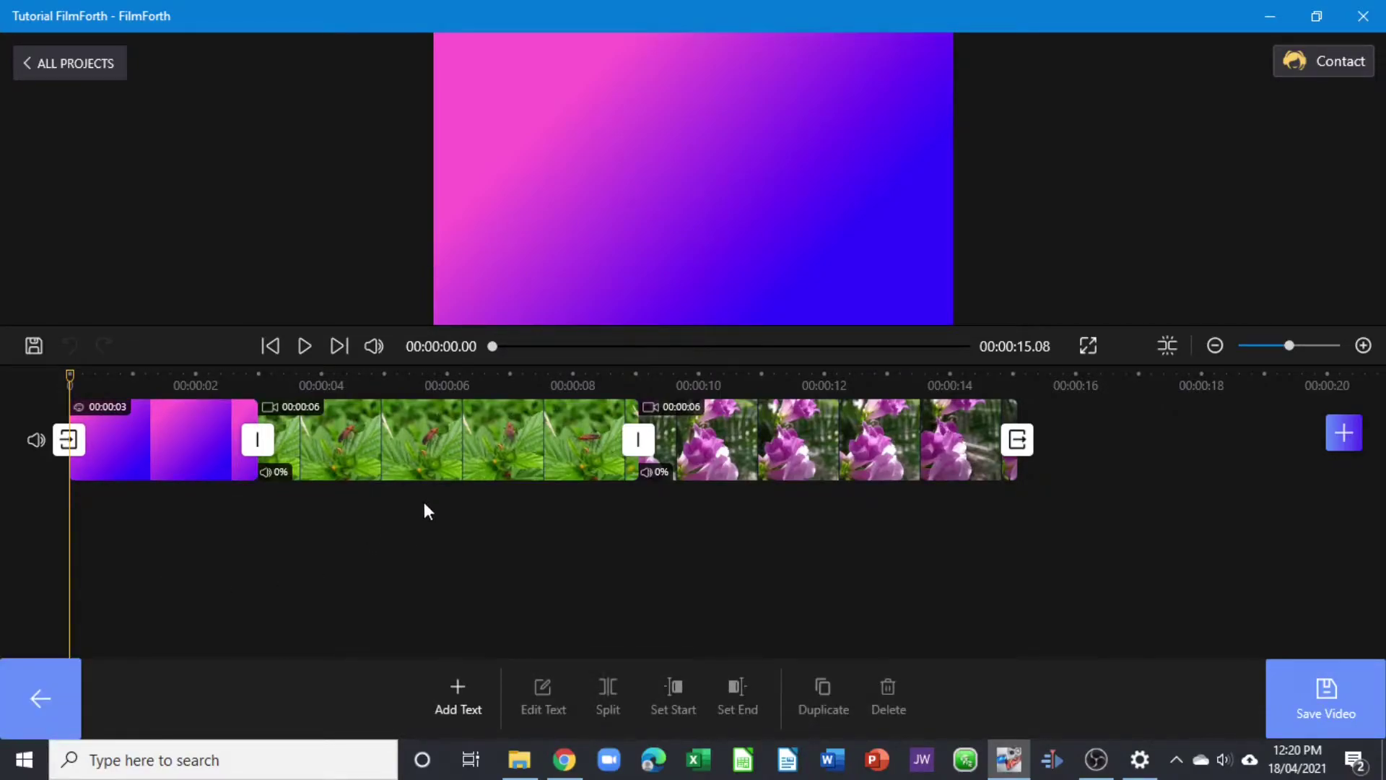
left_click(462, 704)
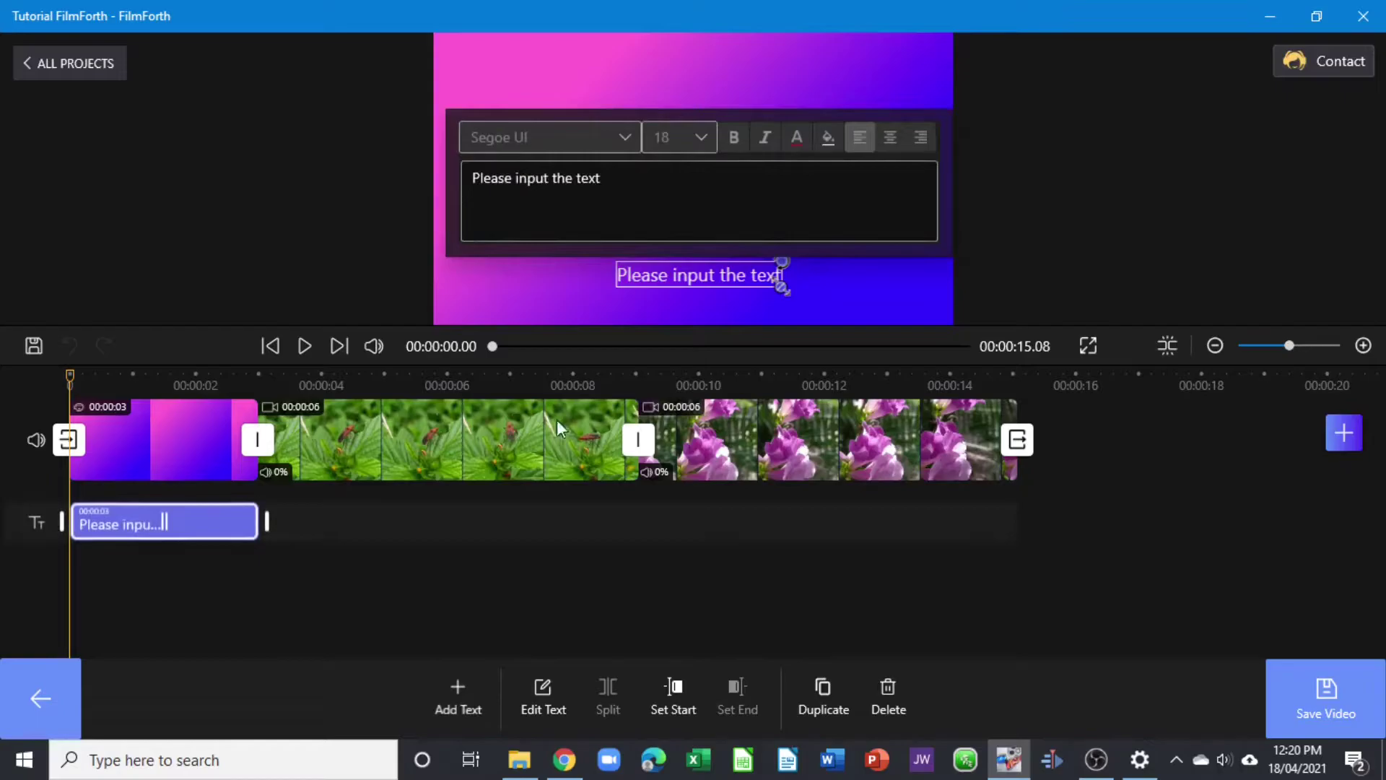
triple_click(555, 179)
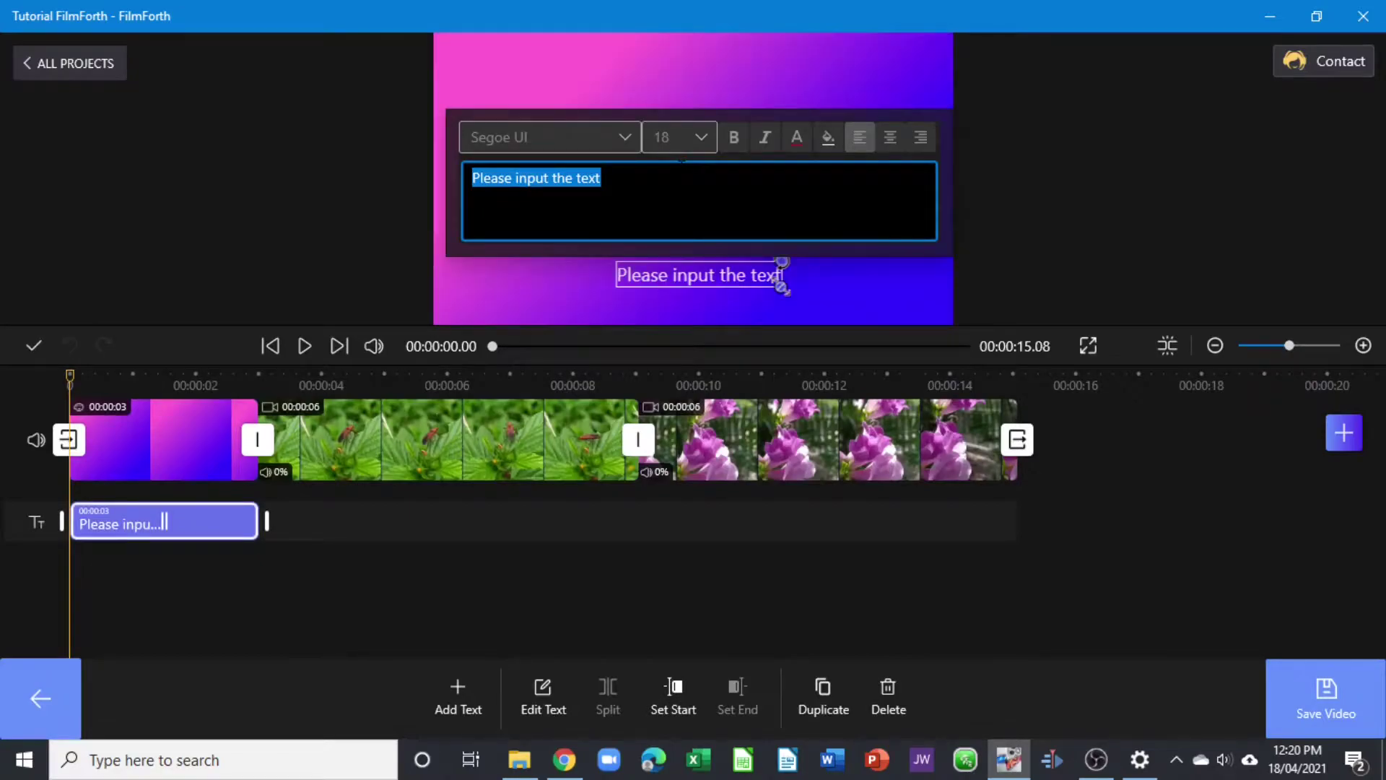
type("ESES VIDEO")
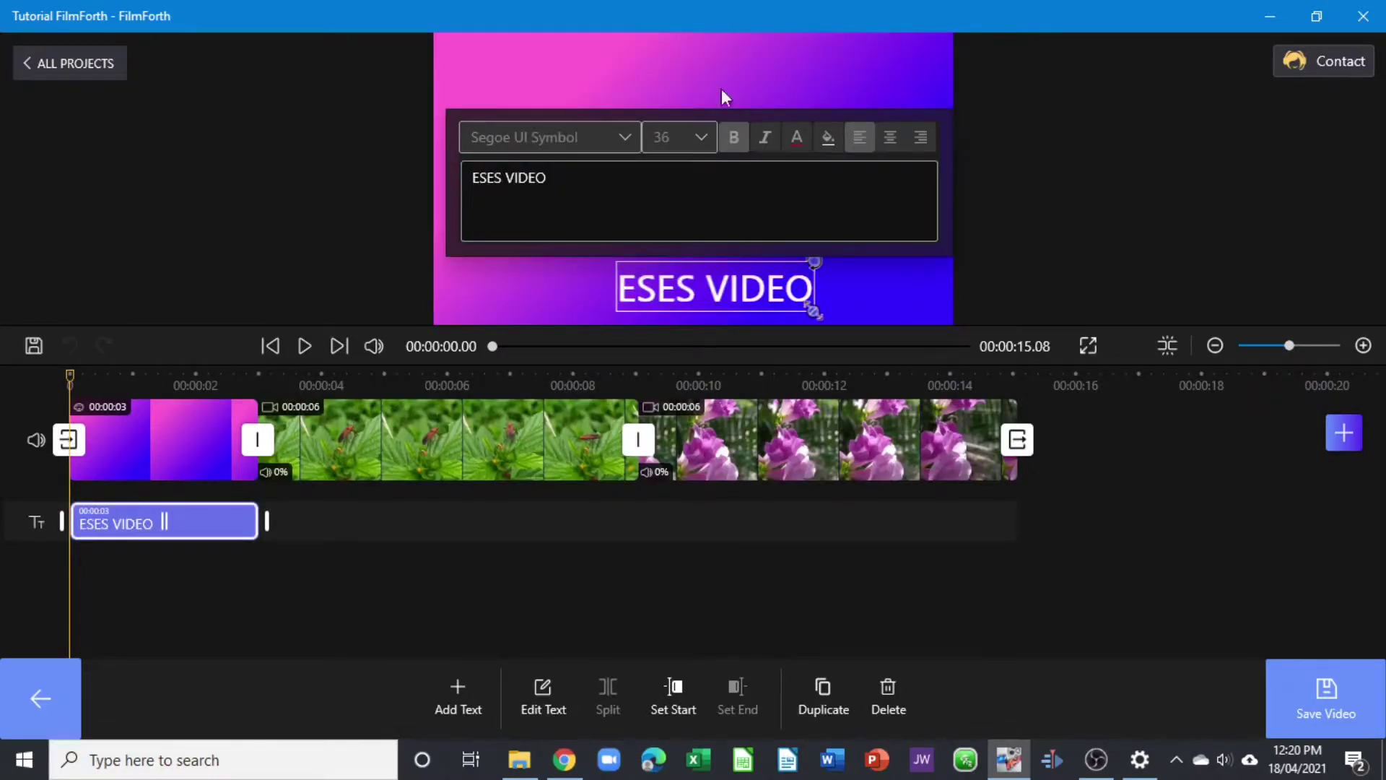
left_click(829, 55)
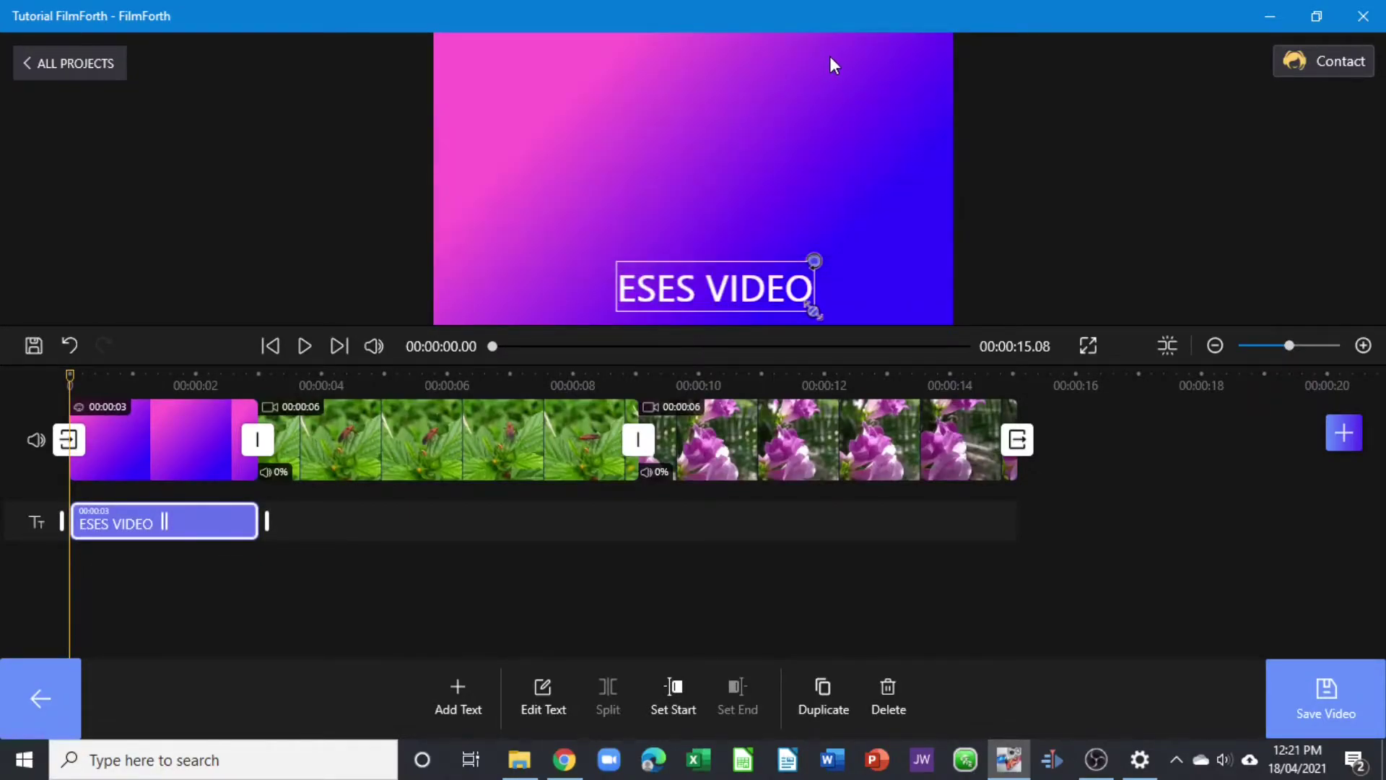
- Move the ESES VIDEO title to the frame centre and show both text clips on the track
left_click_drag(694, 279, 659, 158)
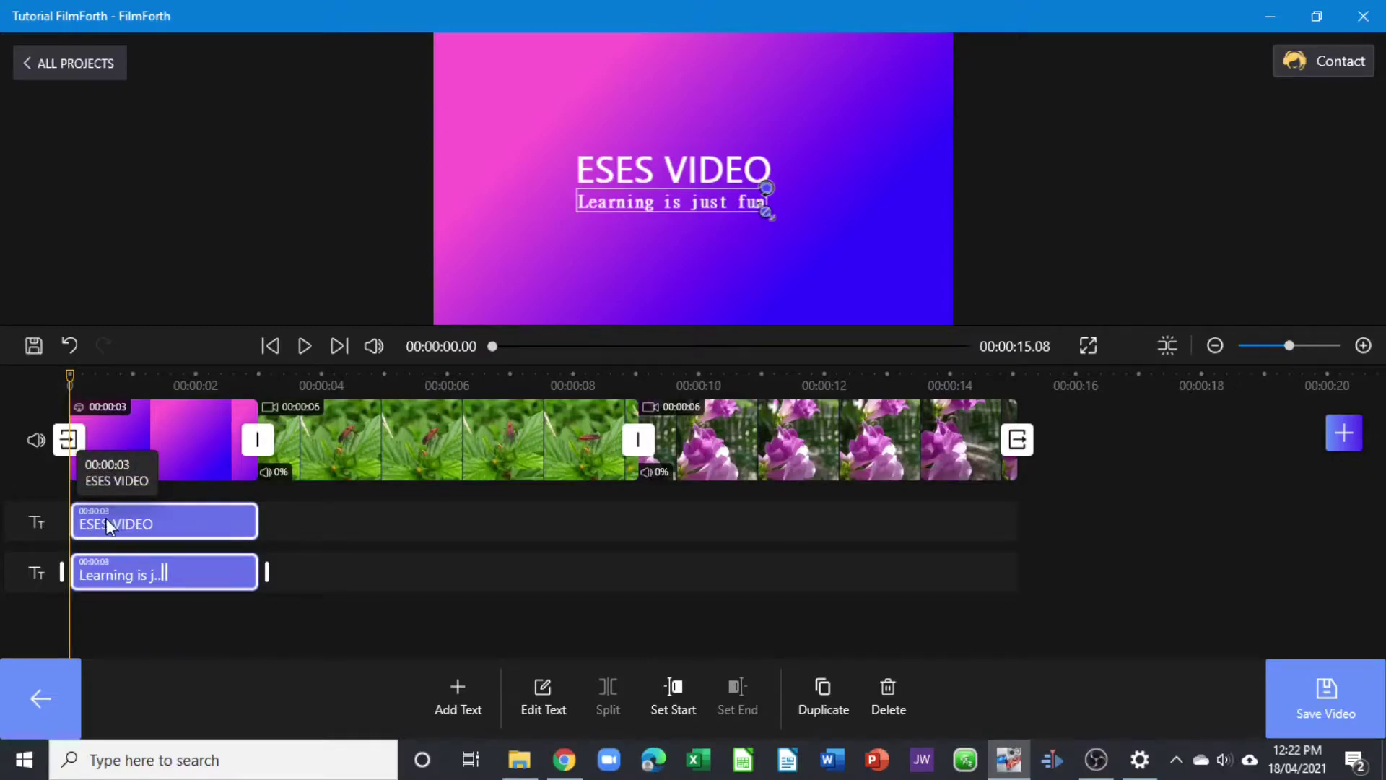
left_click(41, 722)
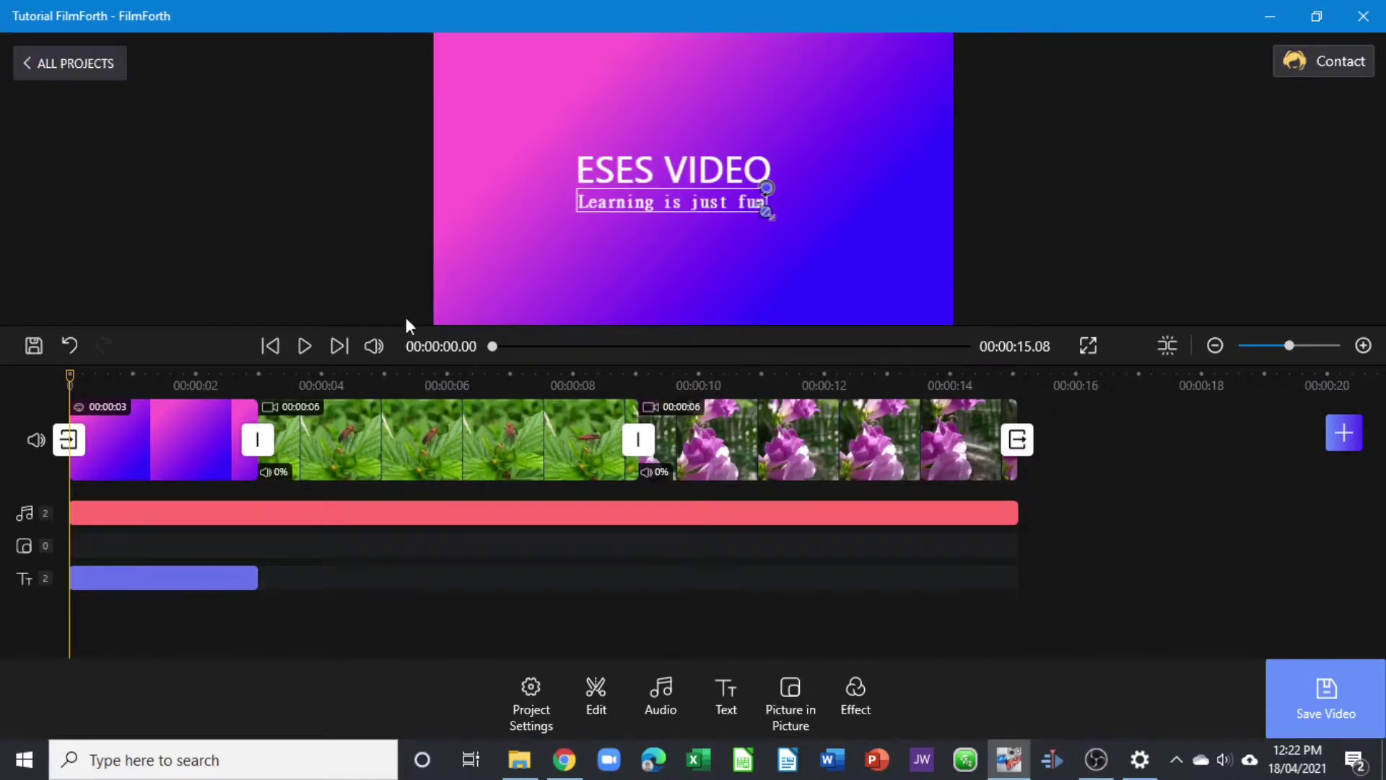
left_click(146, 582)
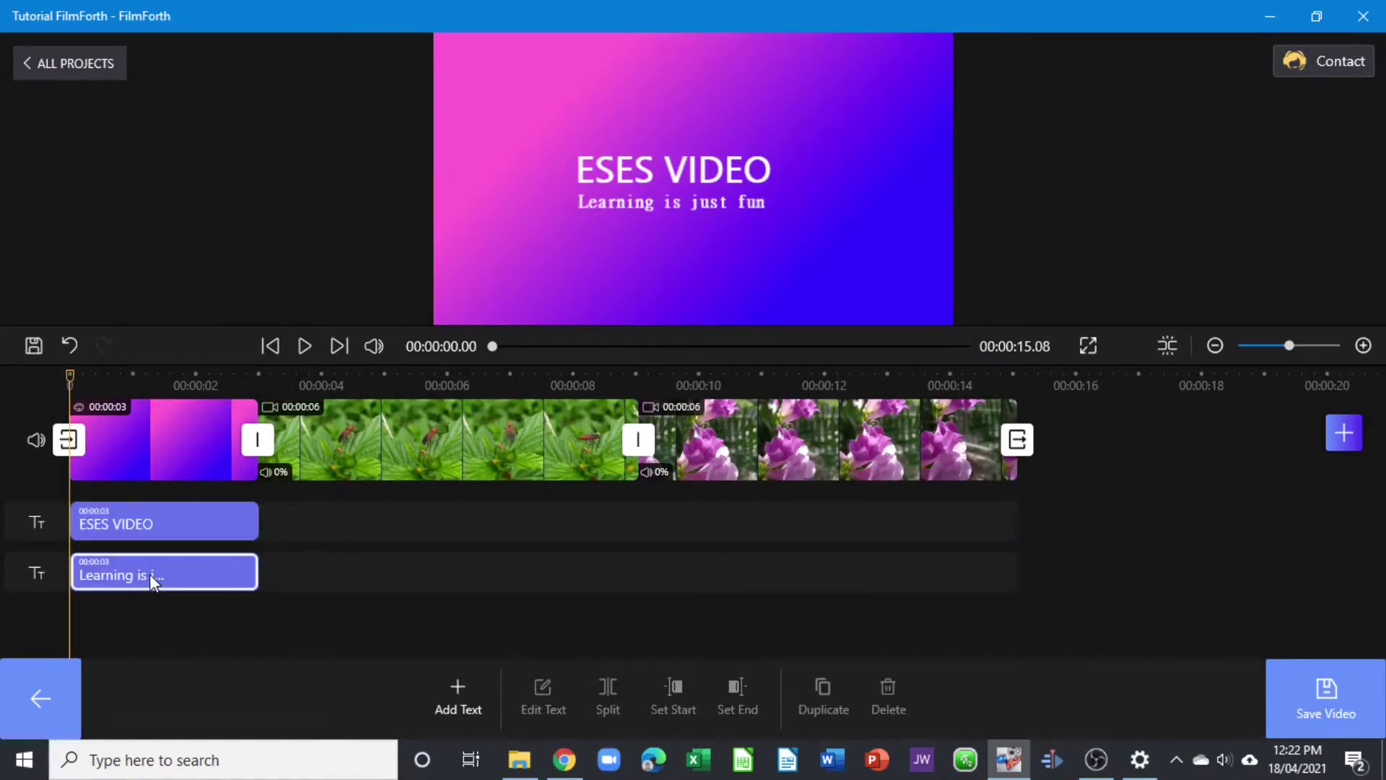
- Stretch the ESES VIDEO text clip's right edge so it lasts 6 seconds
left_click(137, 518)
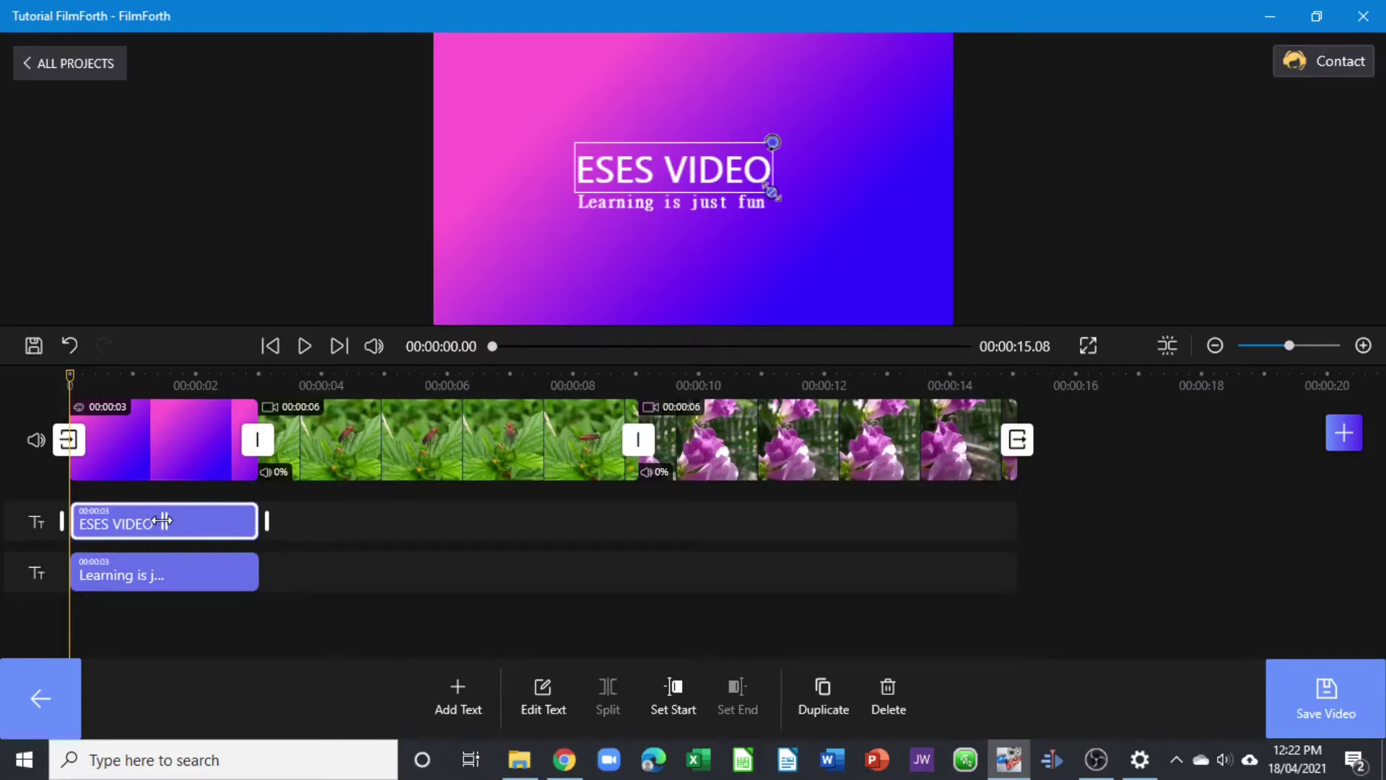
left_click_drag(163, 520, 171, 556)
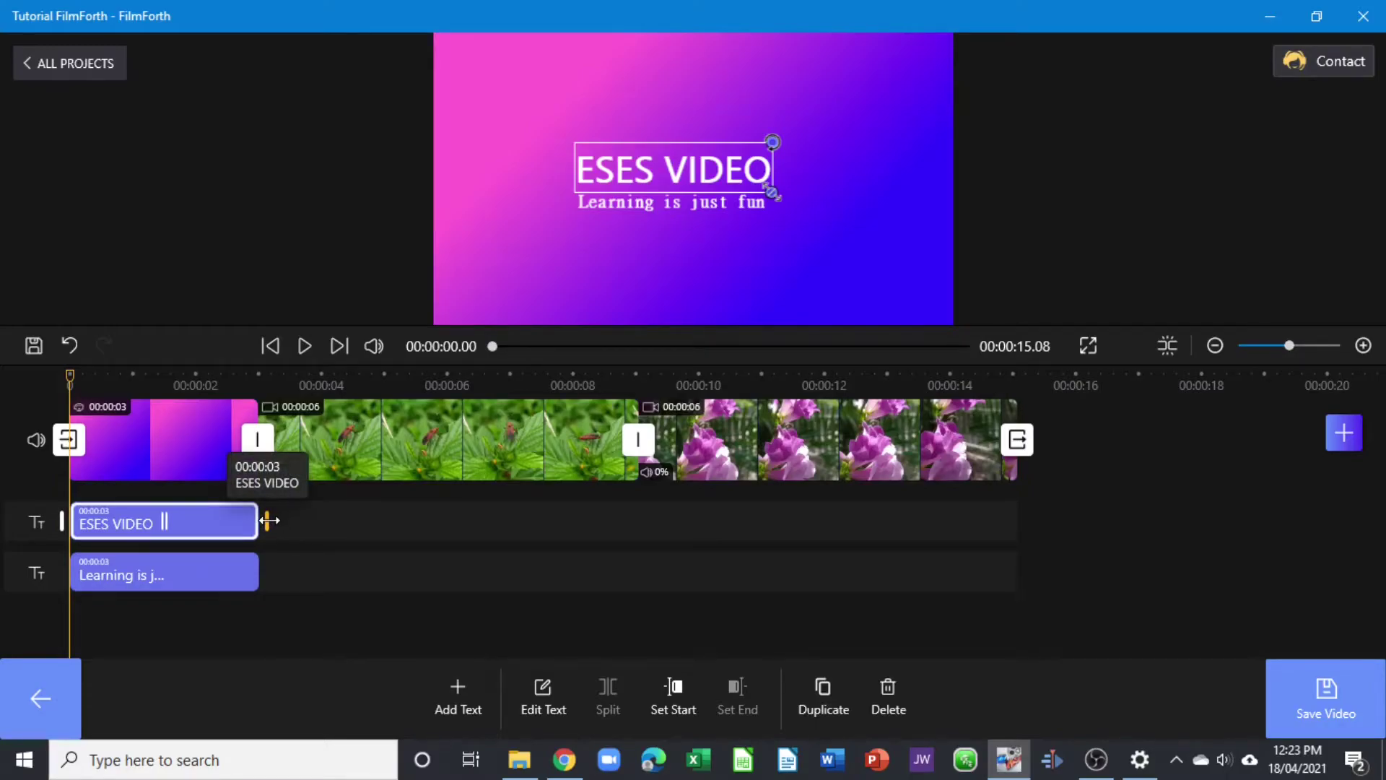
left_click_drag(269, 519, 459, 527)
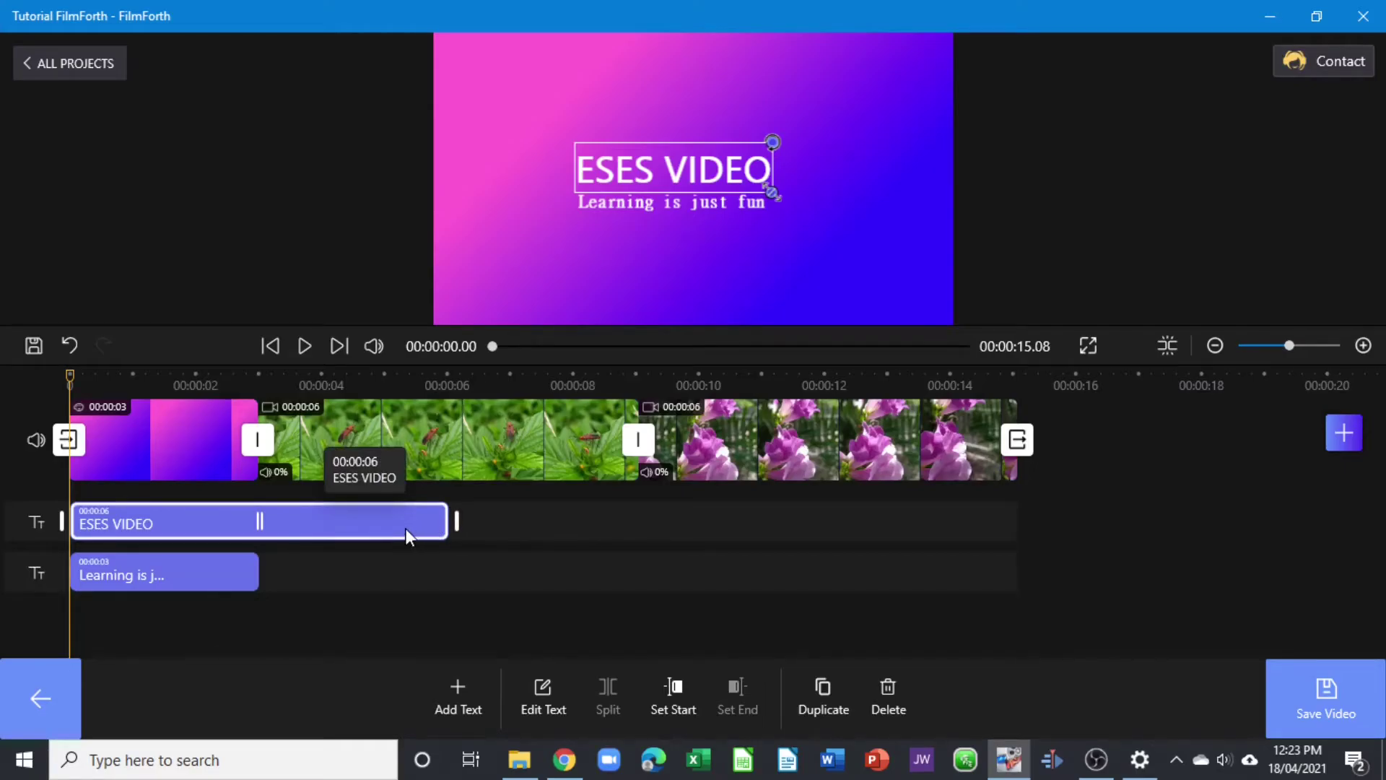
key("Escape")
left_click(384, 381)
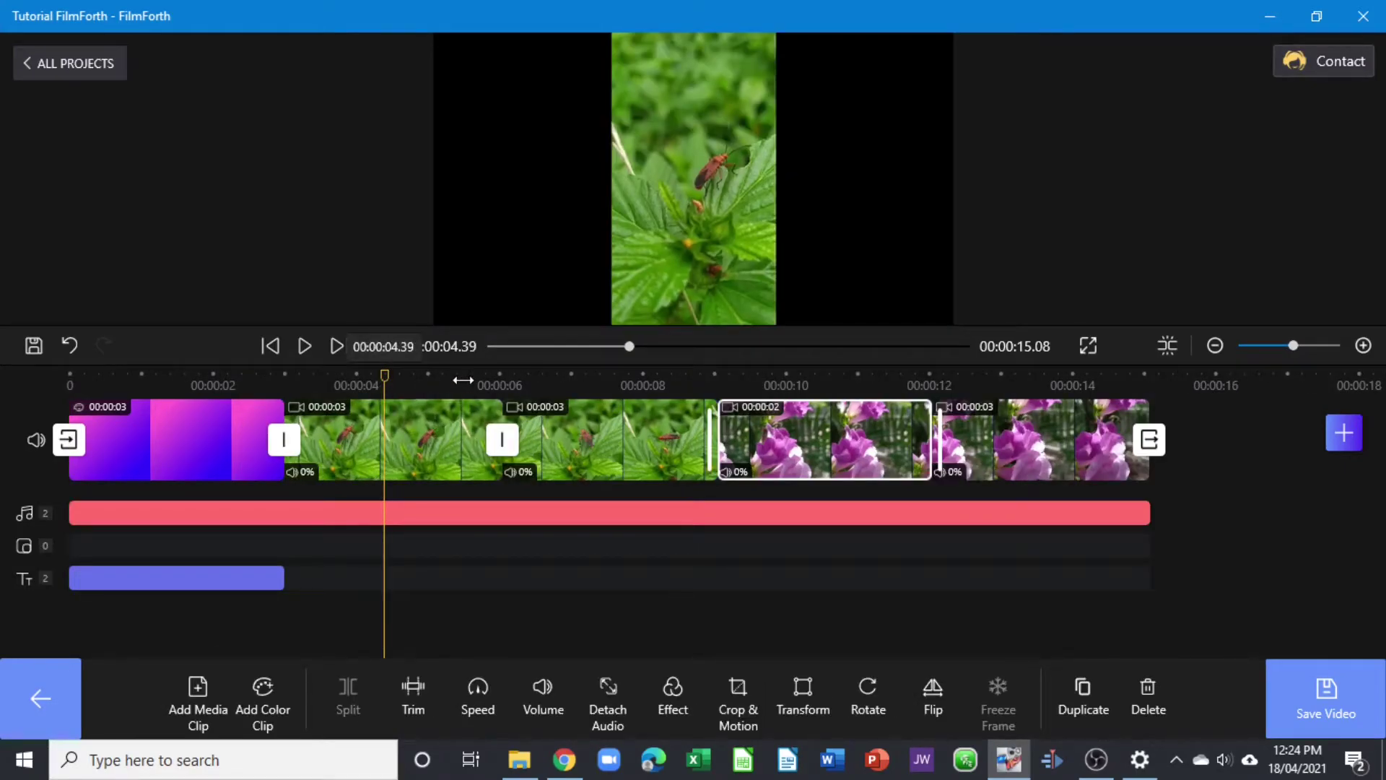
left_click_drag(568, 381, 589, 381)
left_click(619, 381)
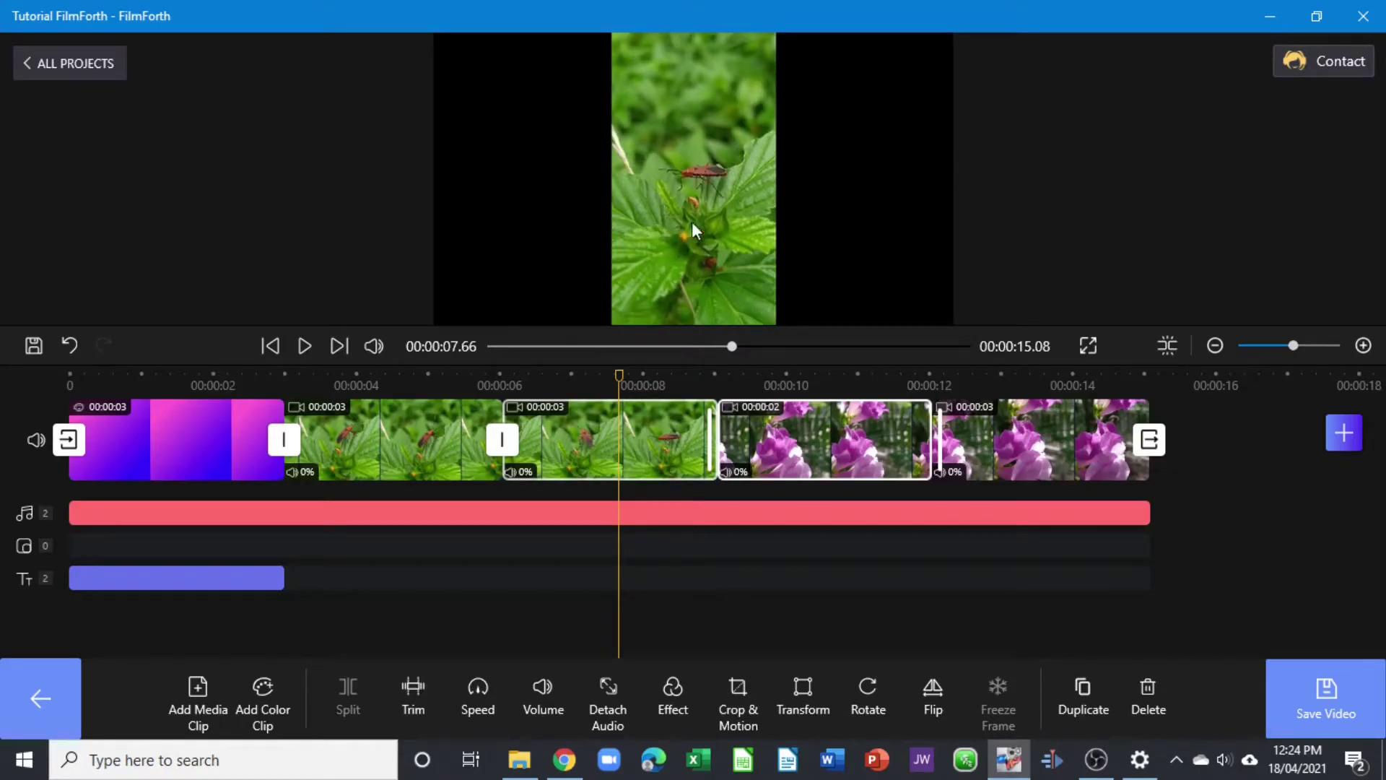
left_click(700, 177)
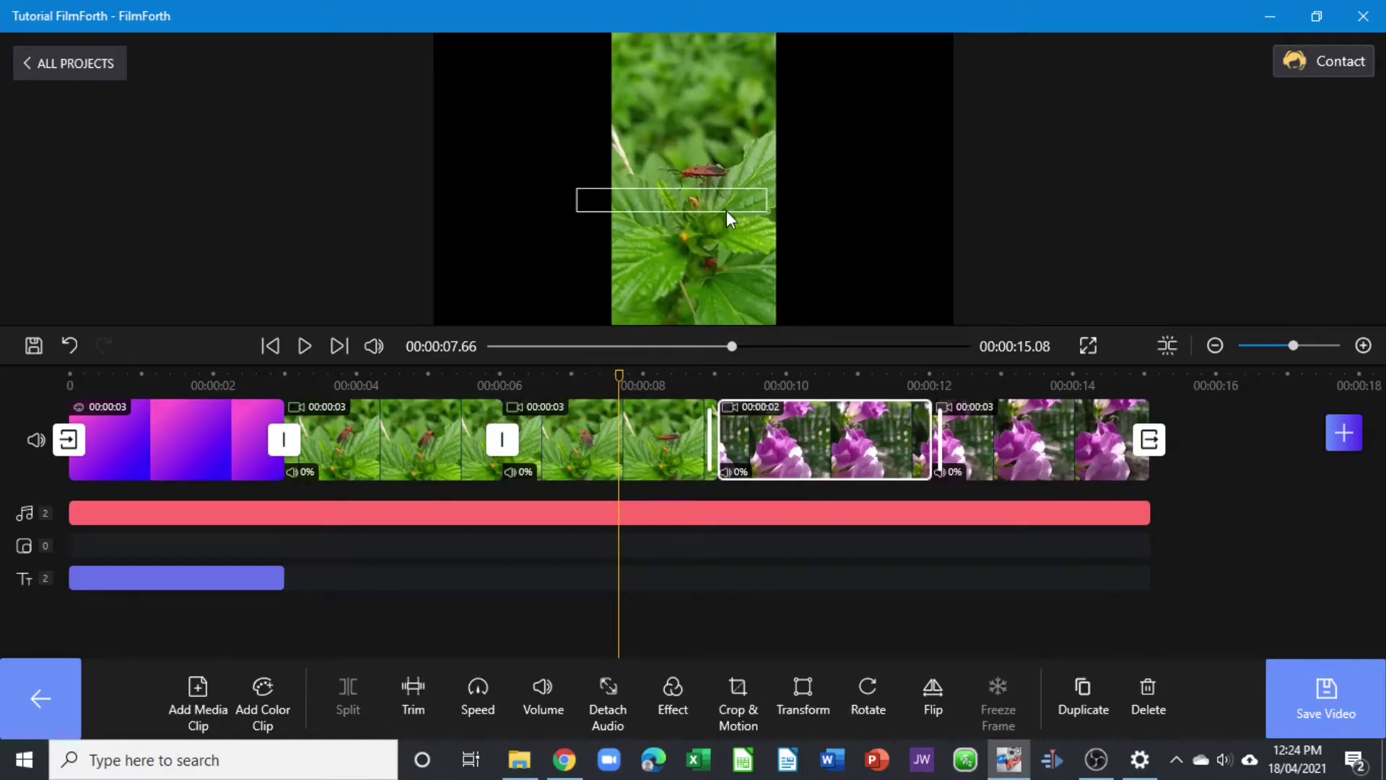
left_click(625, 452)
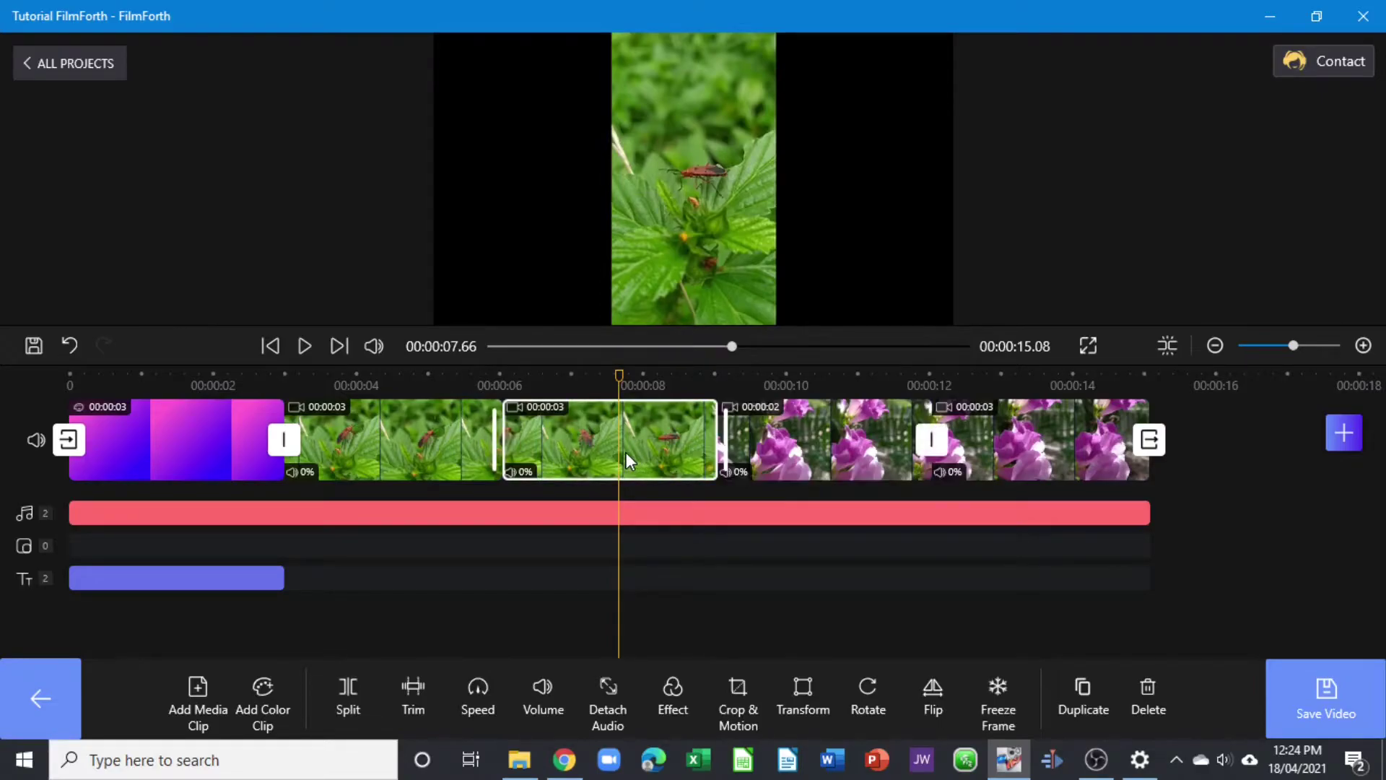
- Set the second leaf clip's Transform scale to 1.69, centred at position 0, 0
left_click(802, 697)
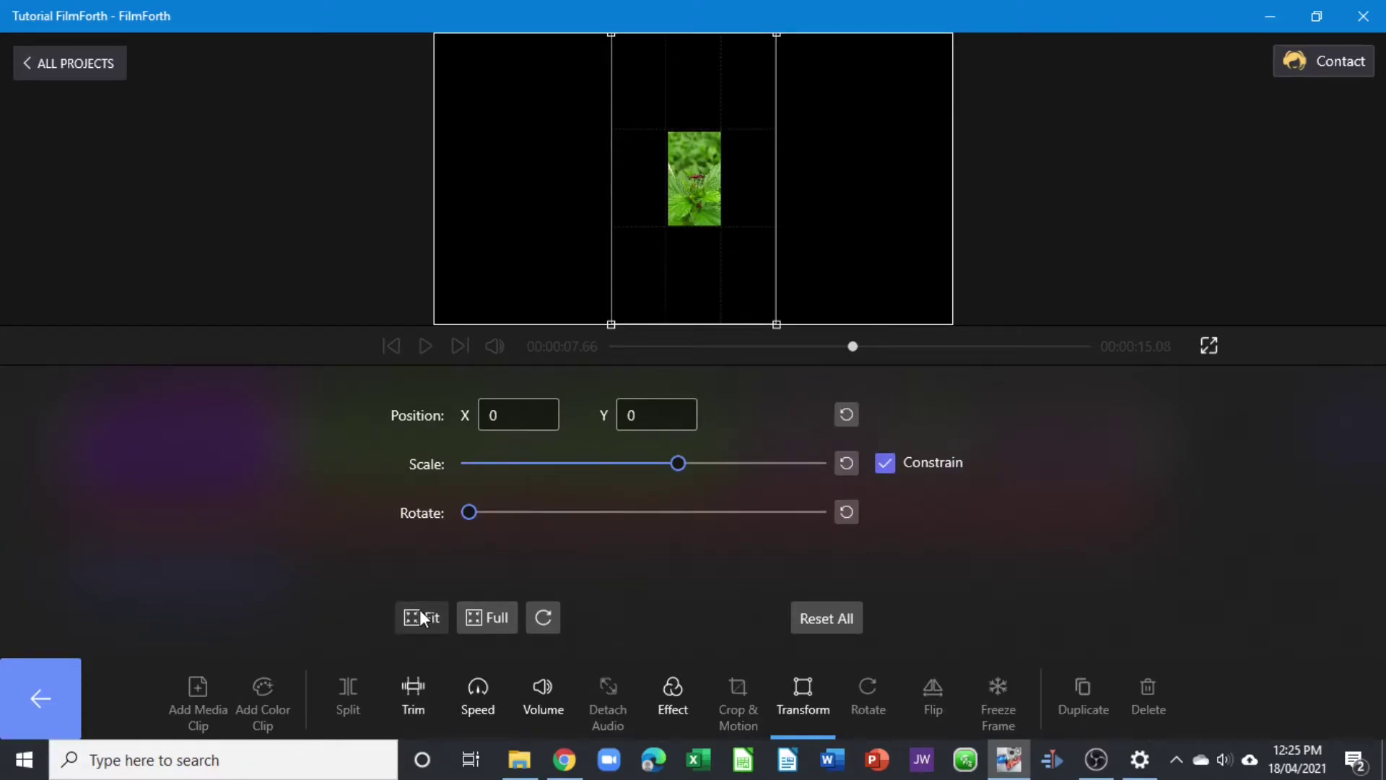
left_click(484, 616)
left_click(422, 617)
left_click_drag(679, 466, 582, 463)
left_click(846, 415)
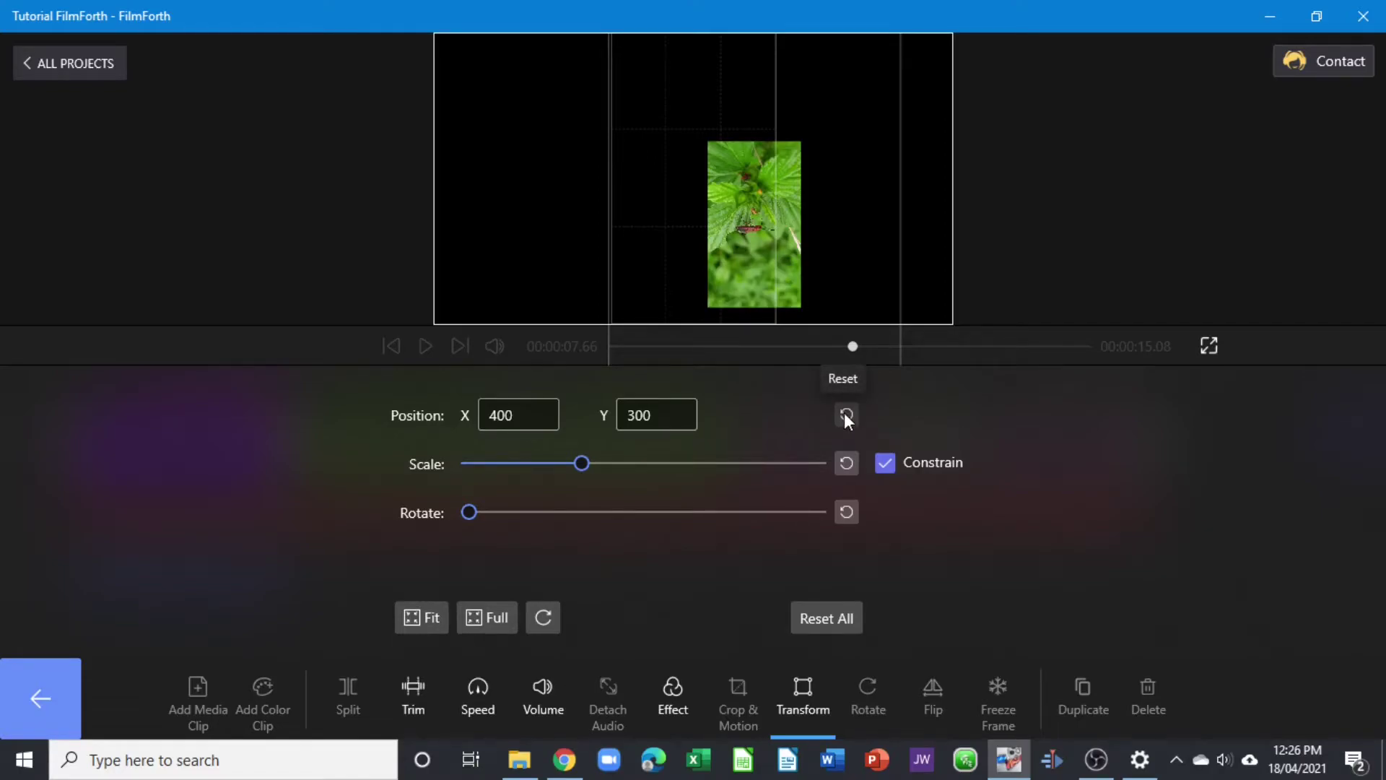
left_click(846, 416)
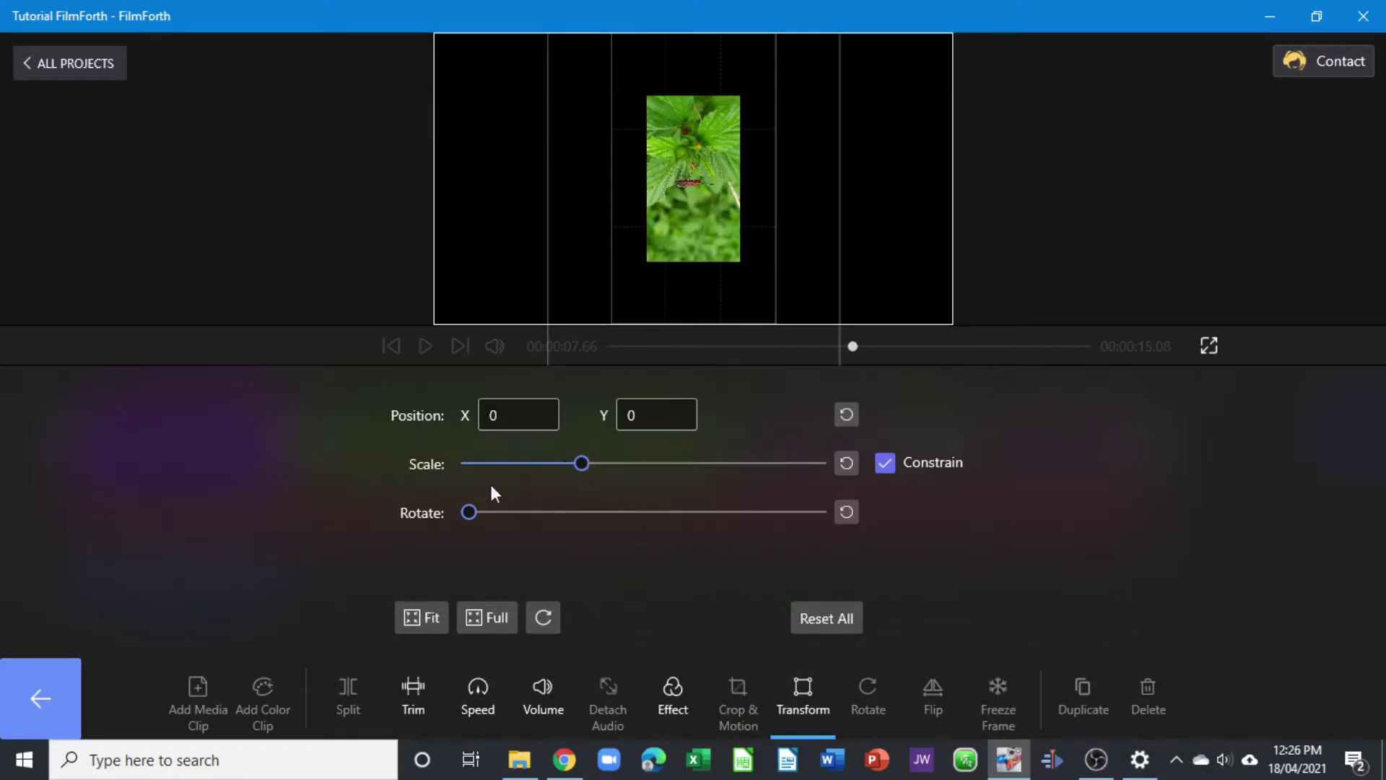
left_click_drag(591, 466, 738, 464)
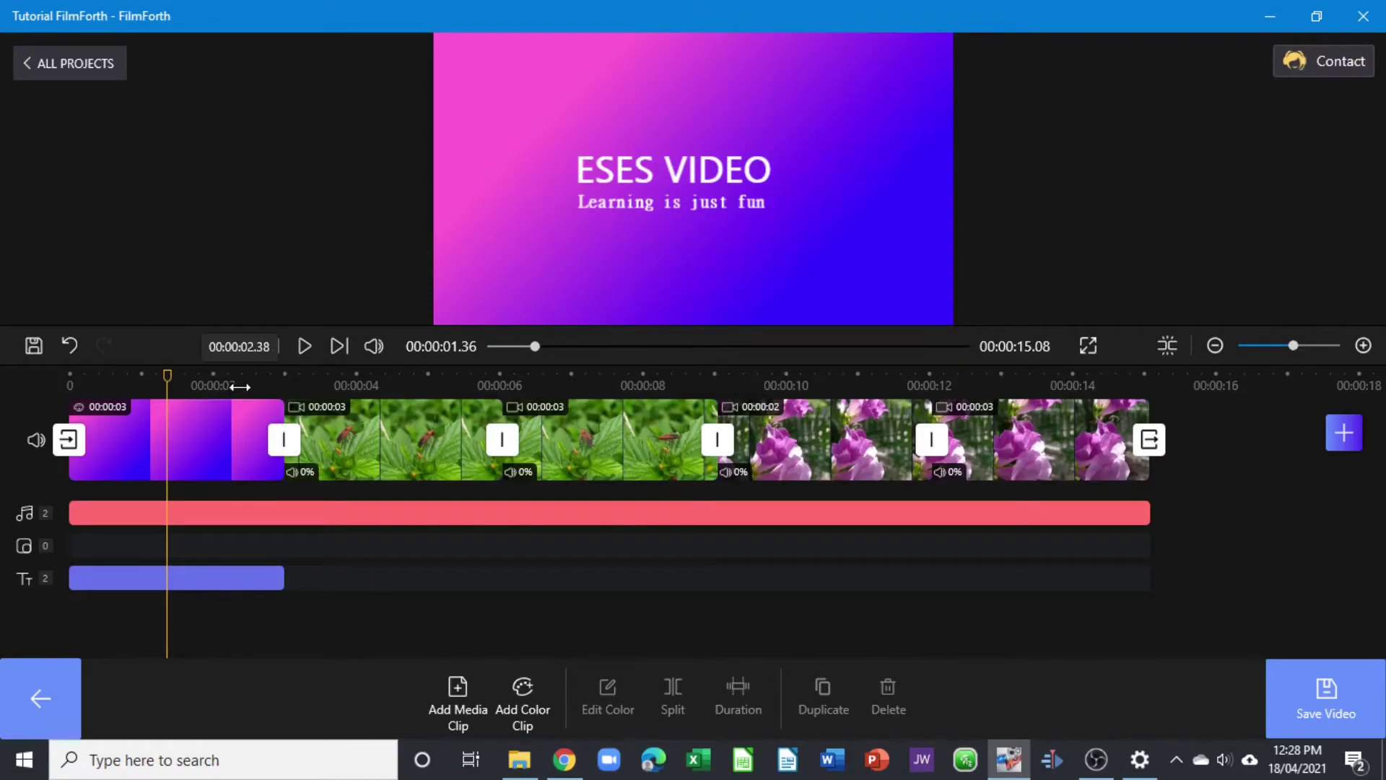
- Add a picture-in-picture clip at about 13.46 s on the last flower clip
left_click(62, 700)
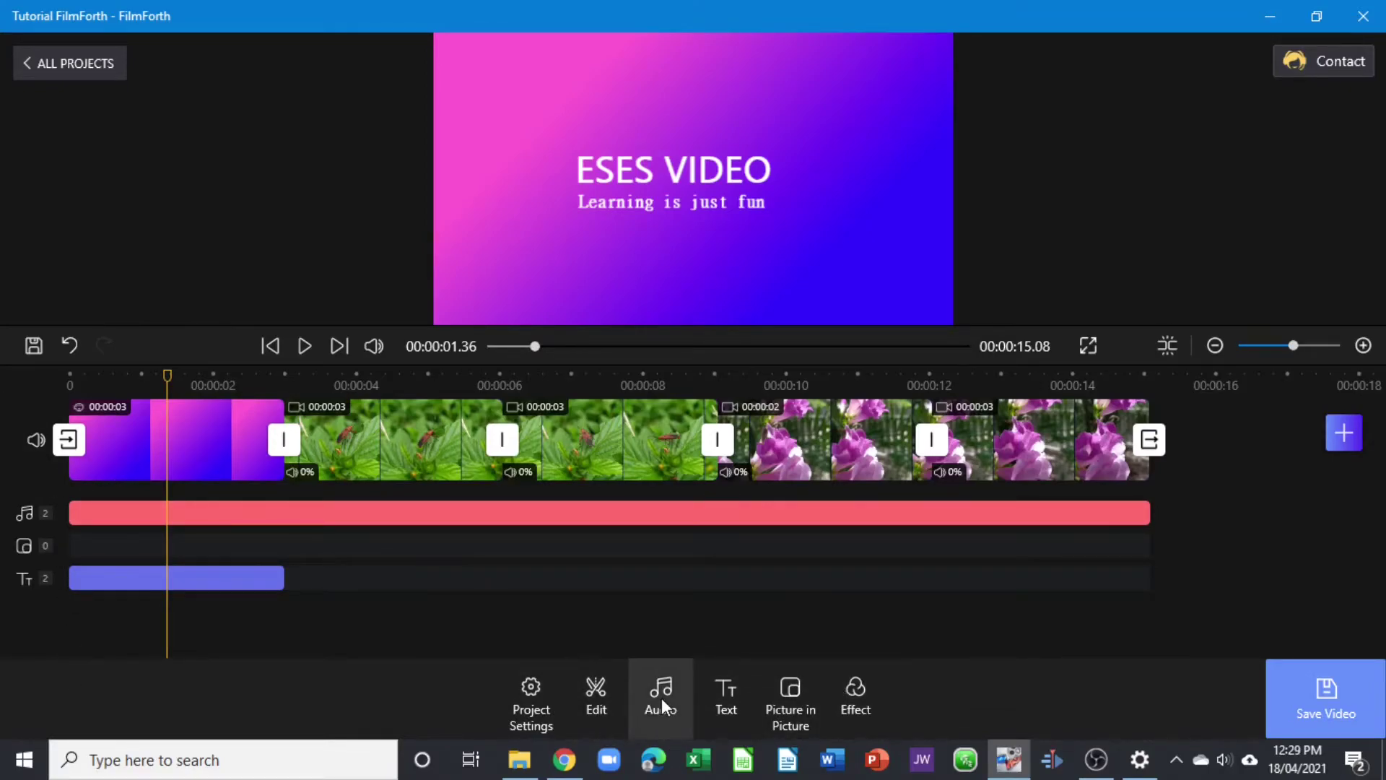
left_click(788, 693)
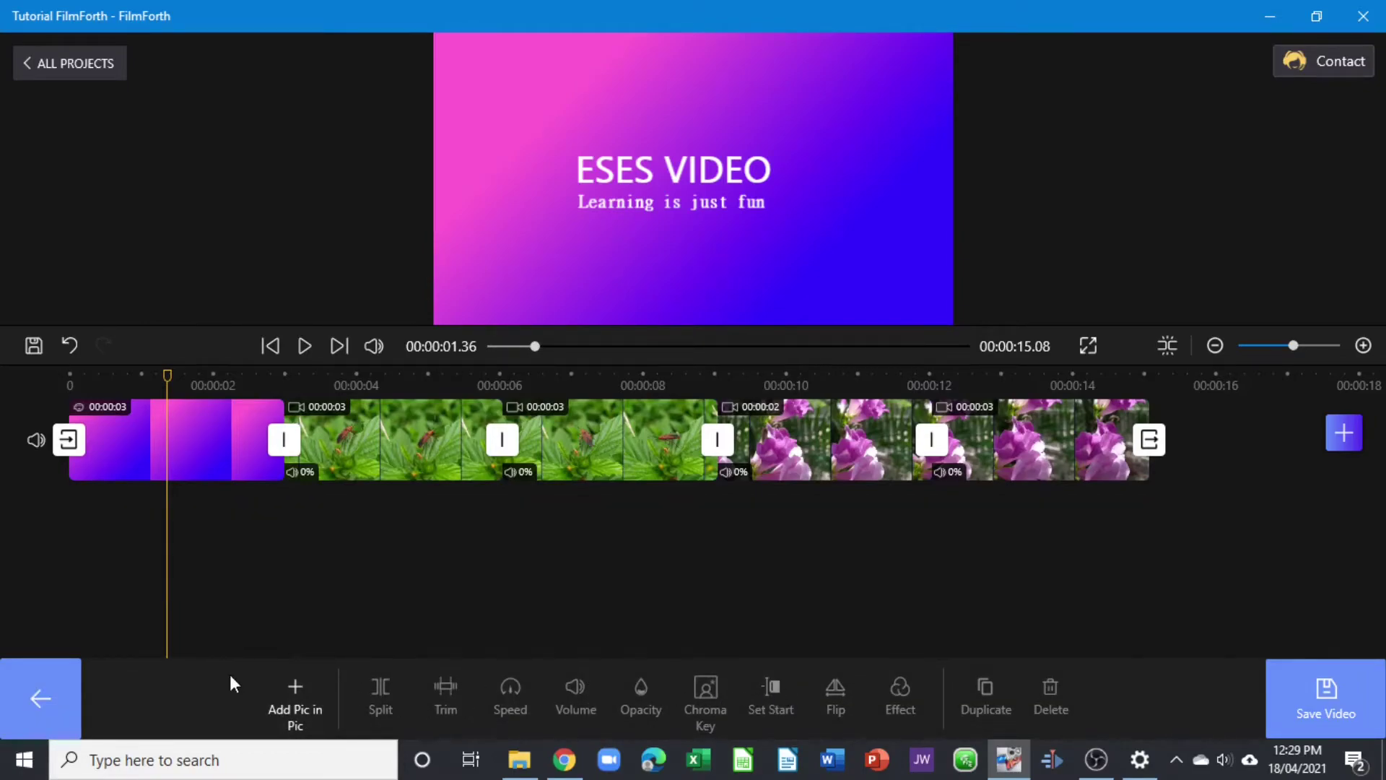
left_click(300, 704)
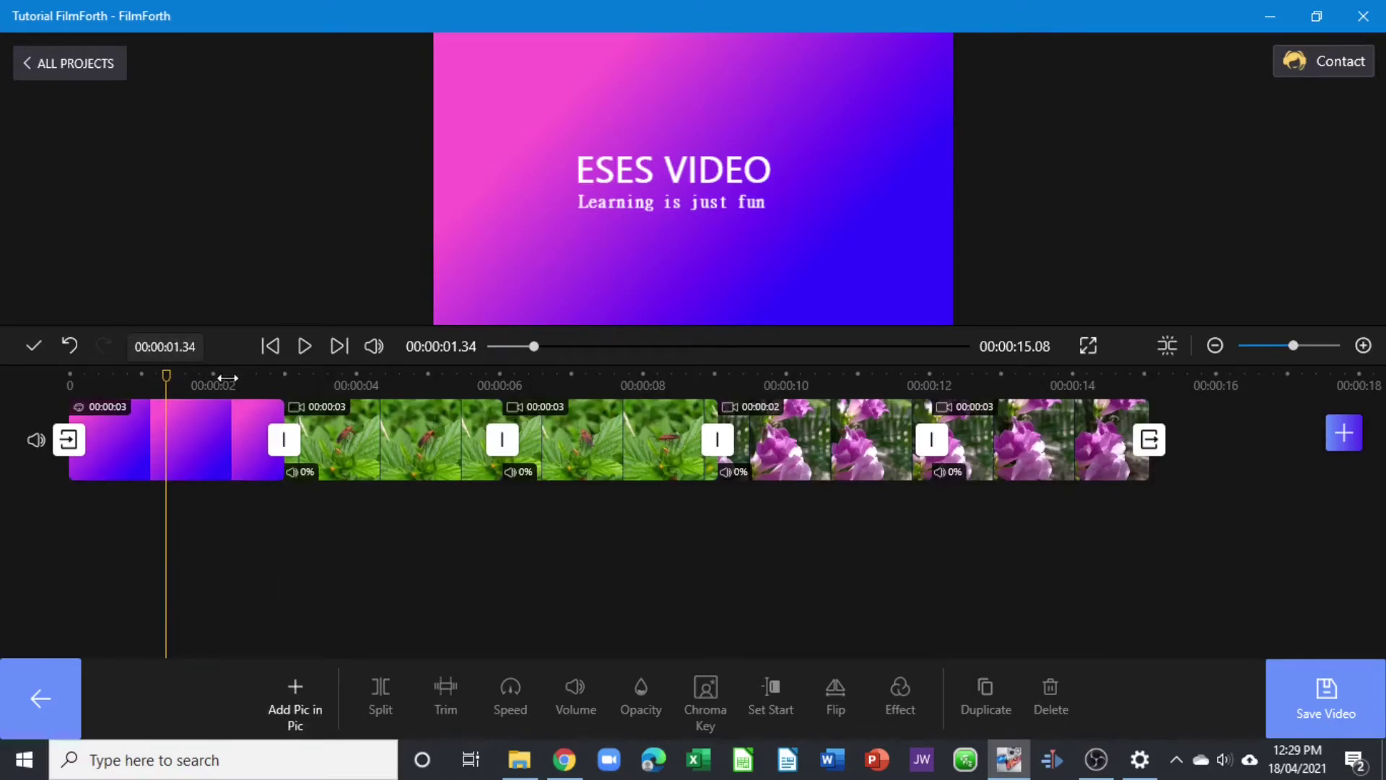
left_click(260, 379)
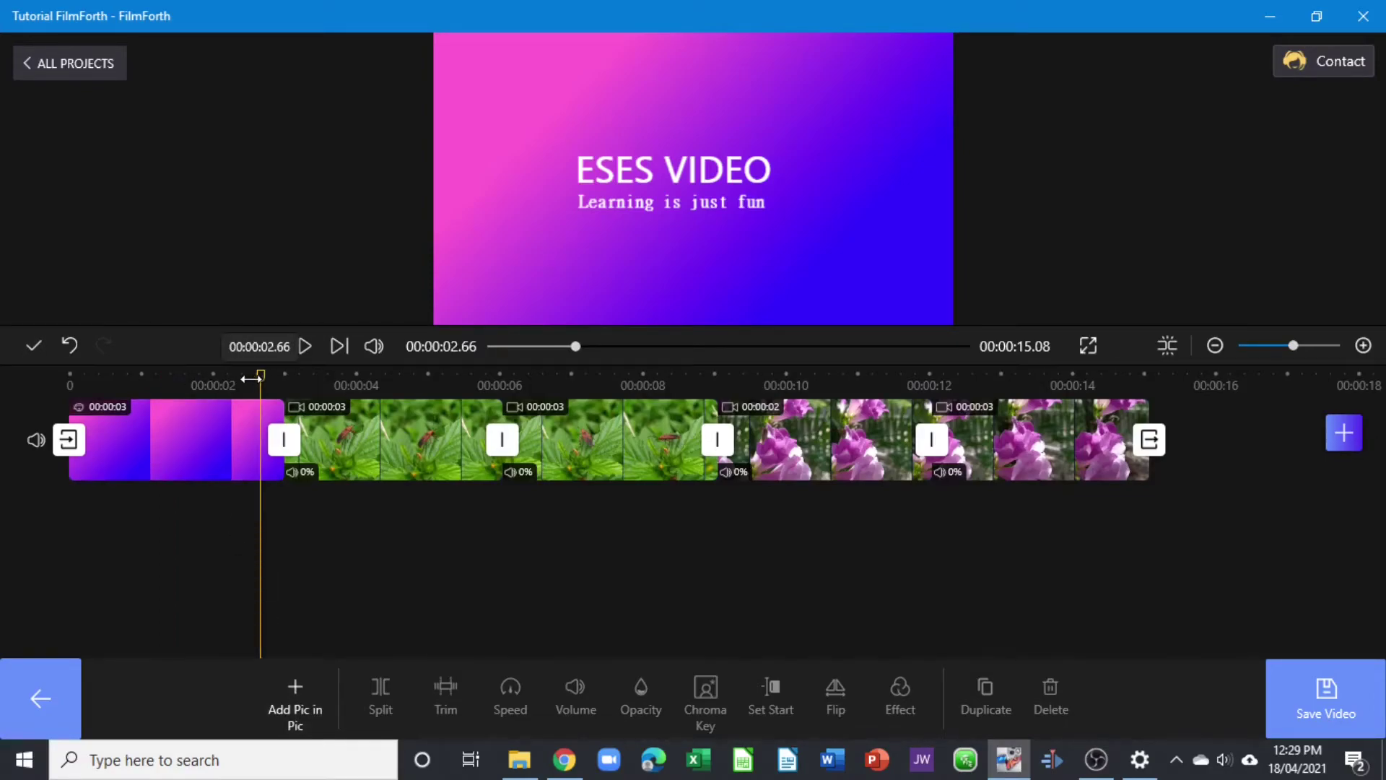
left_click(252, 377)
left_click(974, 378)
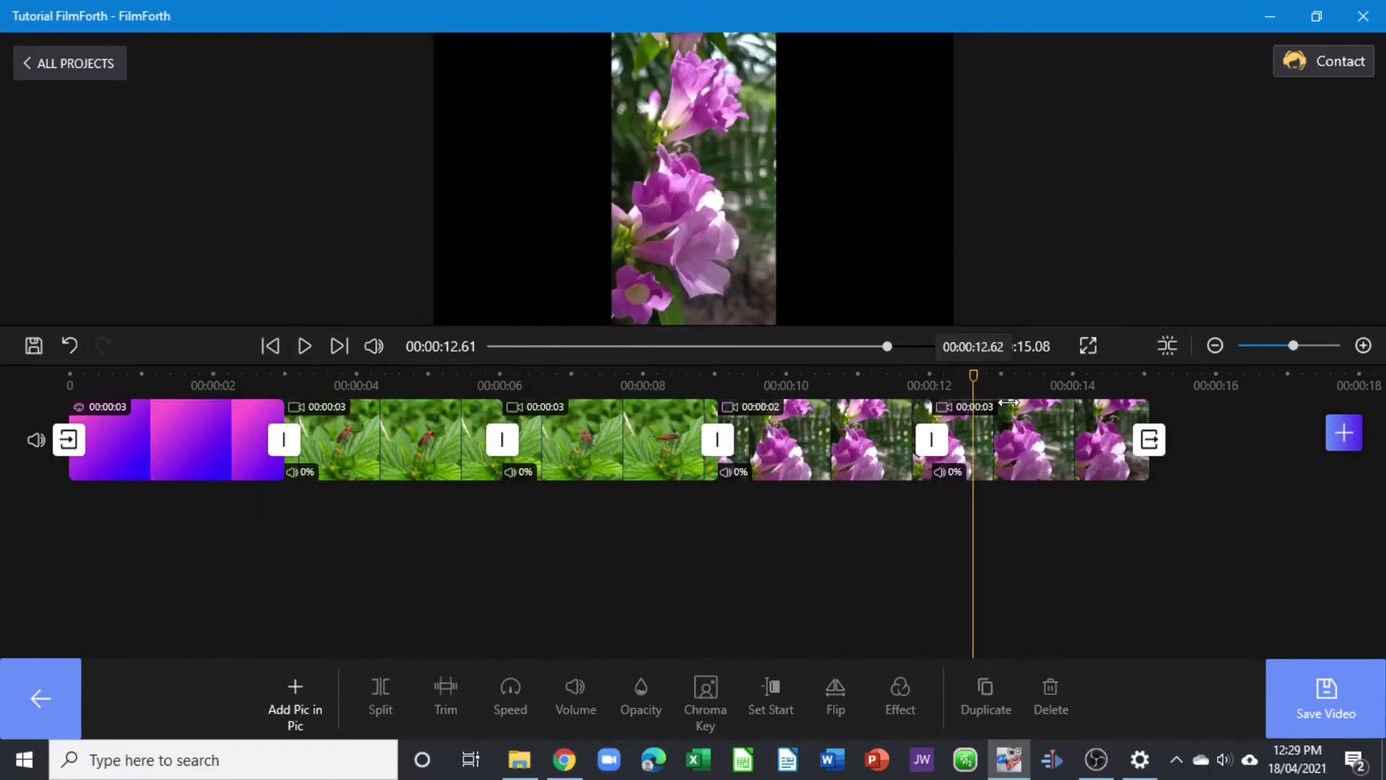
left_click(1015, 379)
left_click(1033, 409)
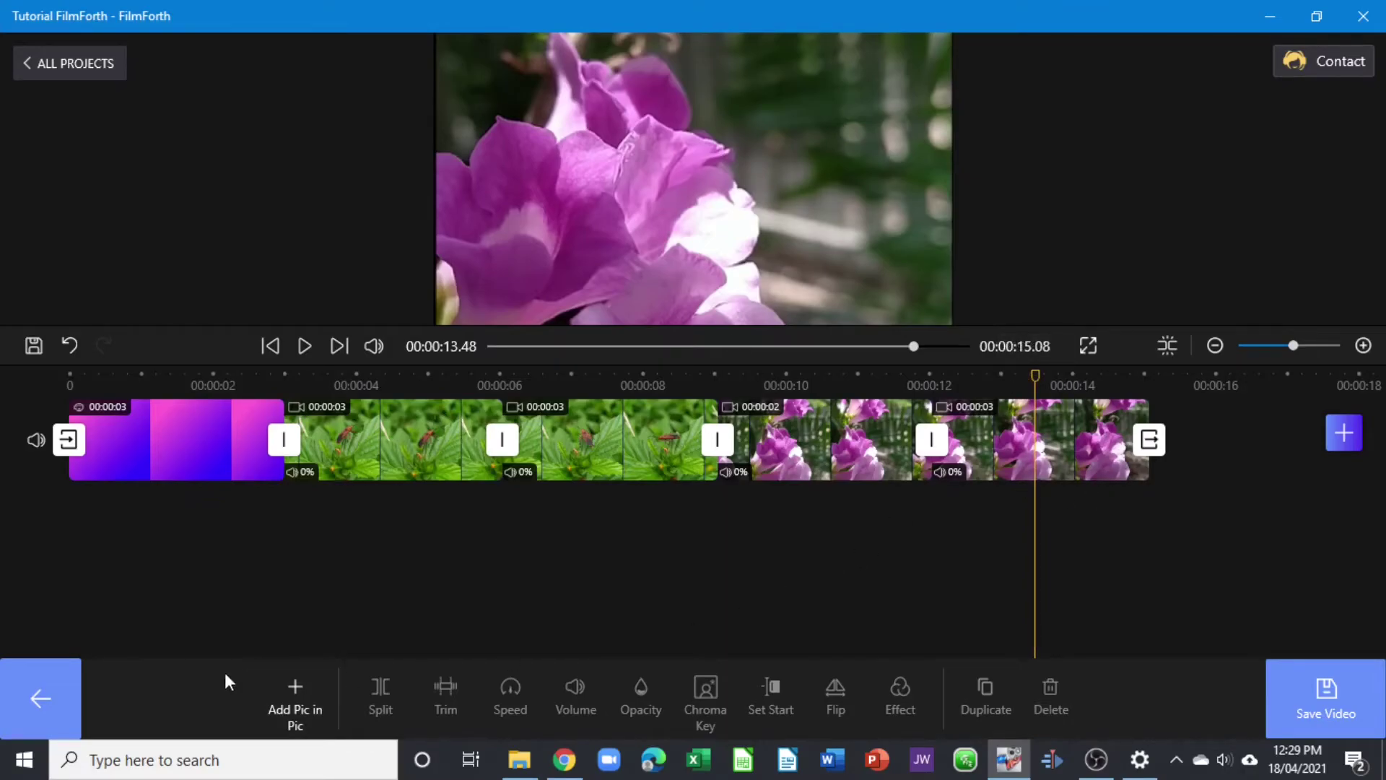
left_click(309, 686)
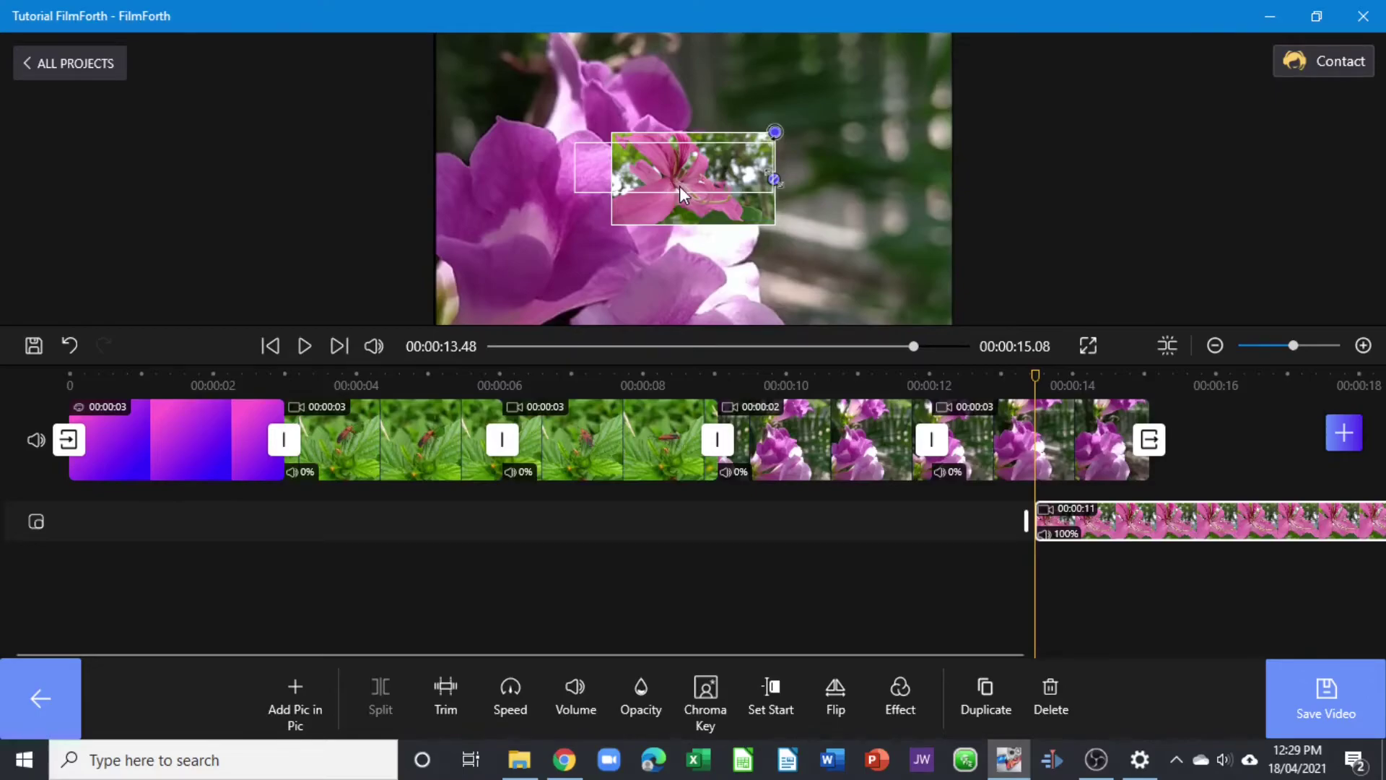
- Move the overlay to the top-right, enlarge it, and trim it to end with the last clip
left_click_drag(679, 184, 819, 97)
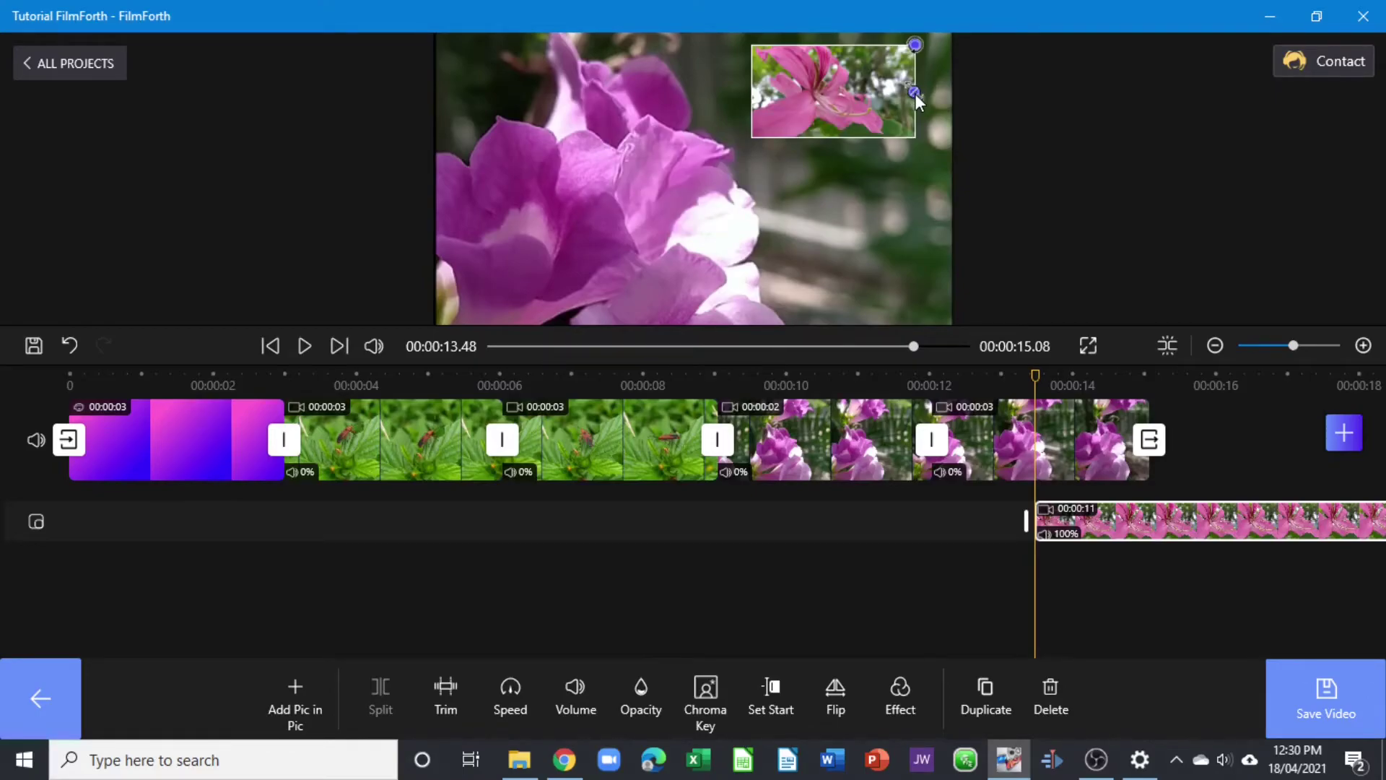
left_click_drag(914, 92, 932, 122)
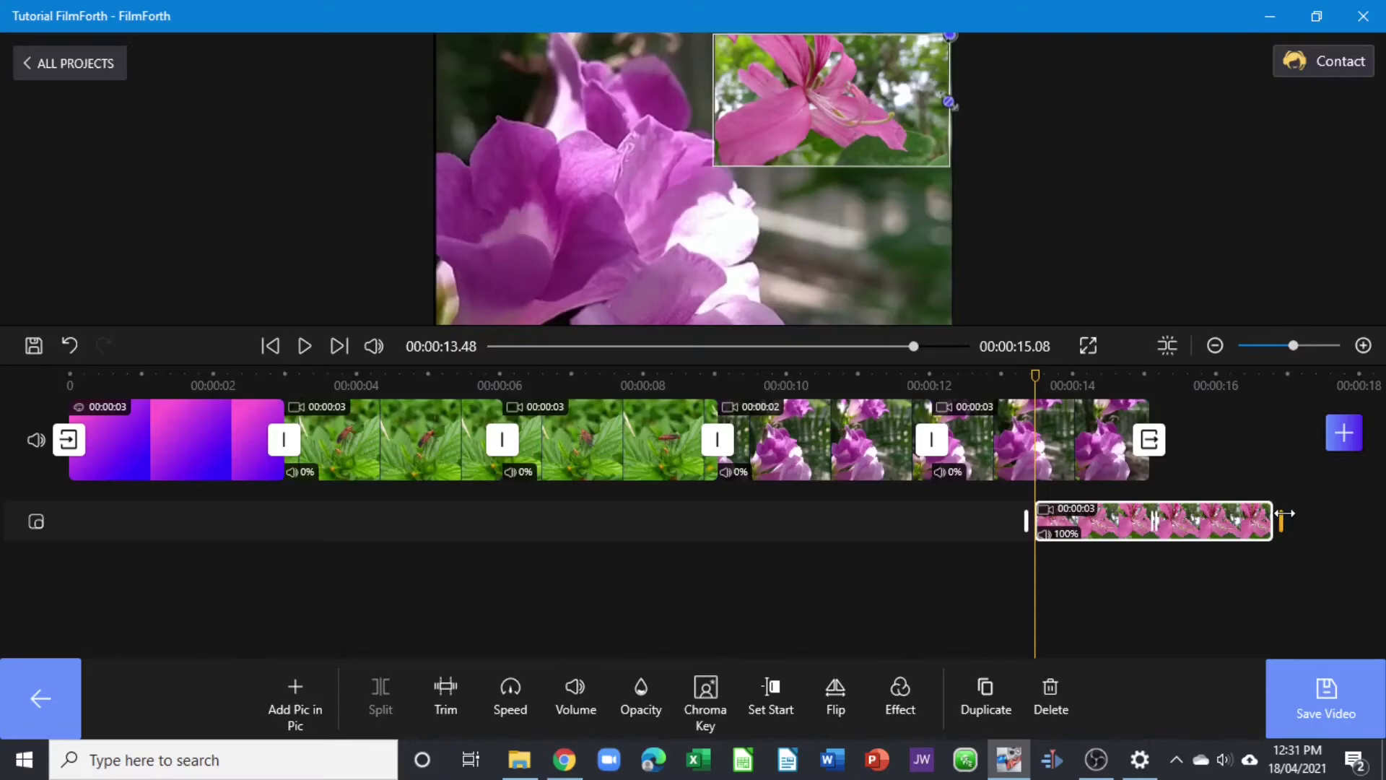
left_click_drag(1284, 513, 1158, 513)
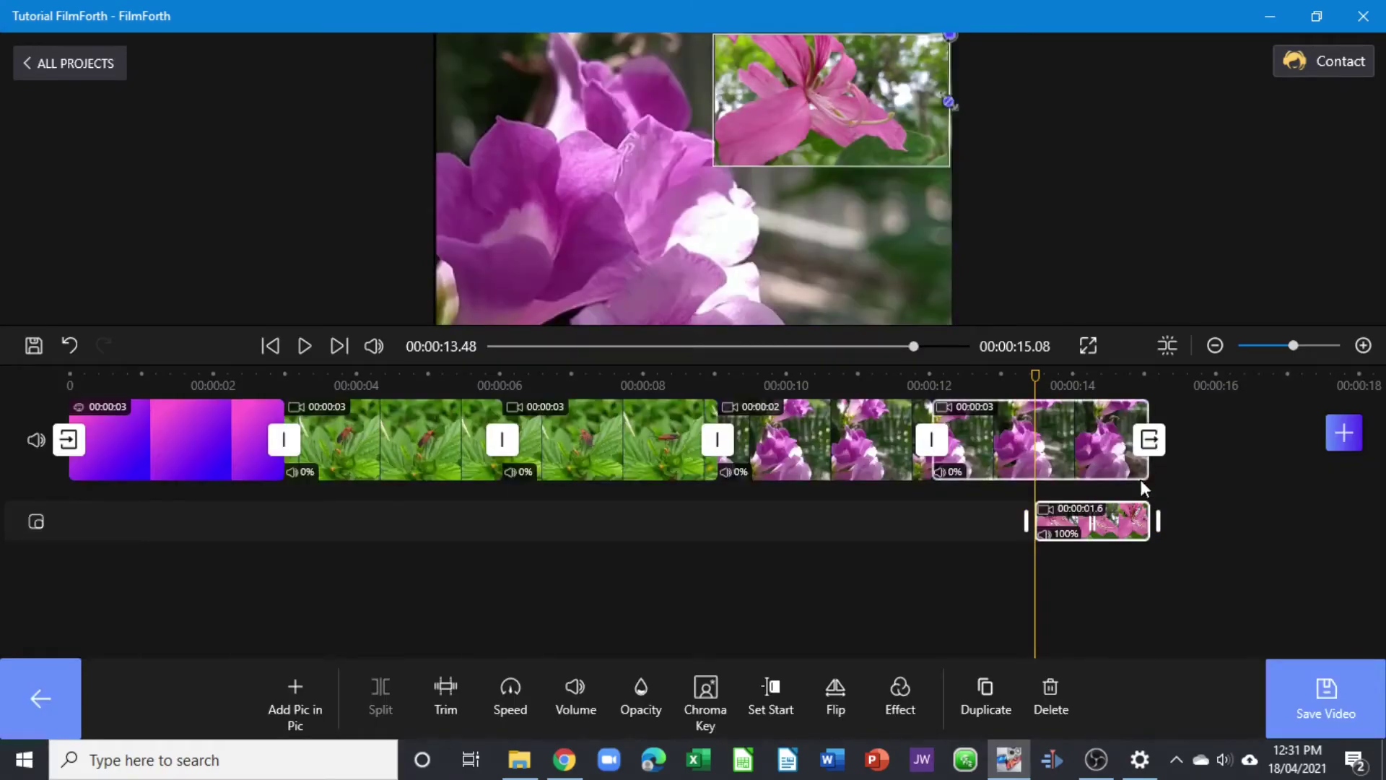
left_click(488, 395)
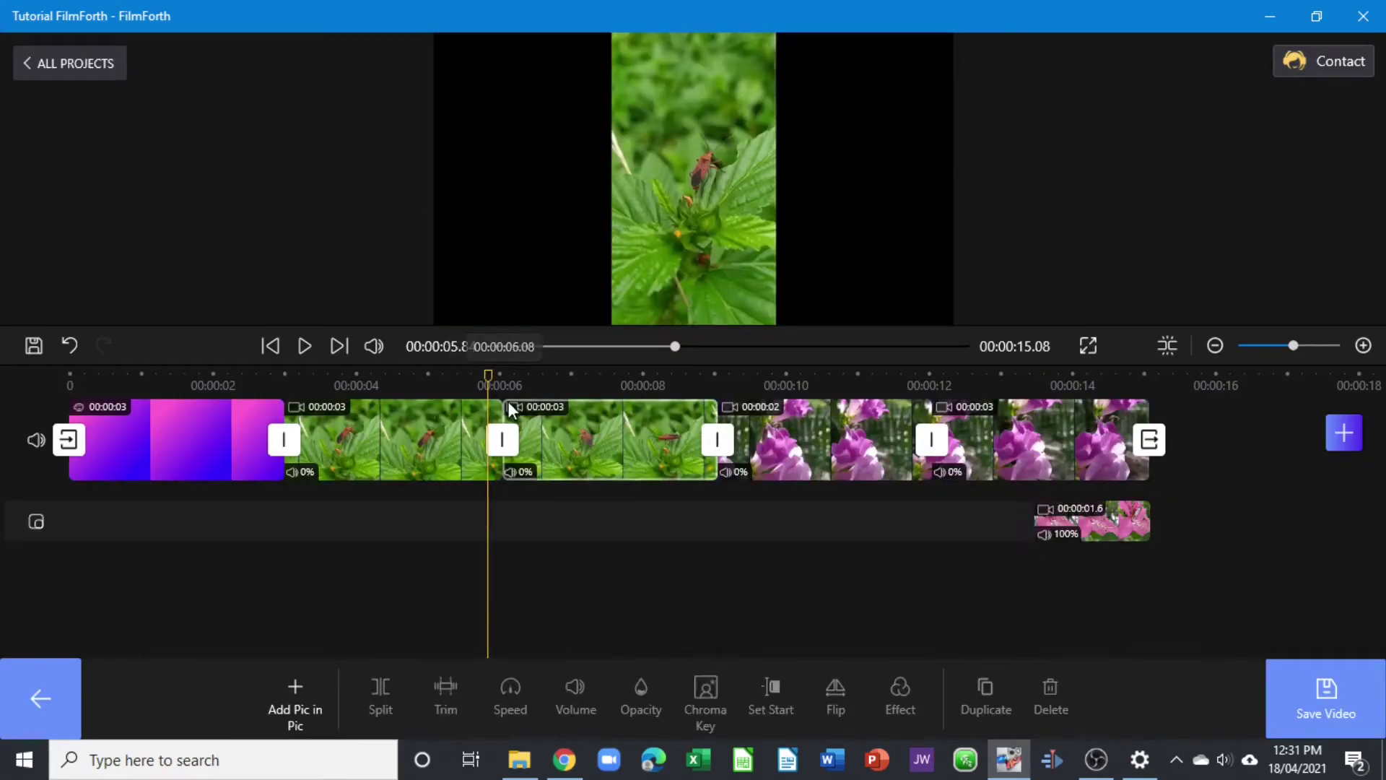
left_click(494, 390)
left_click(436, 374)
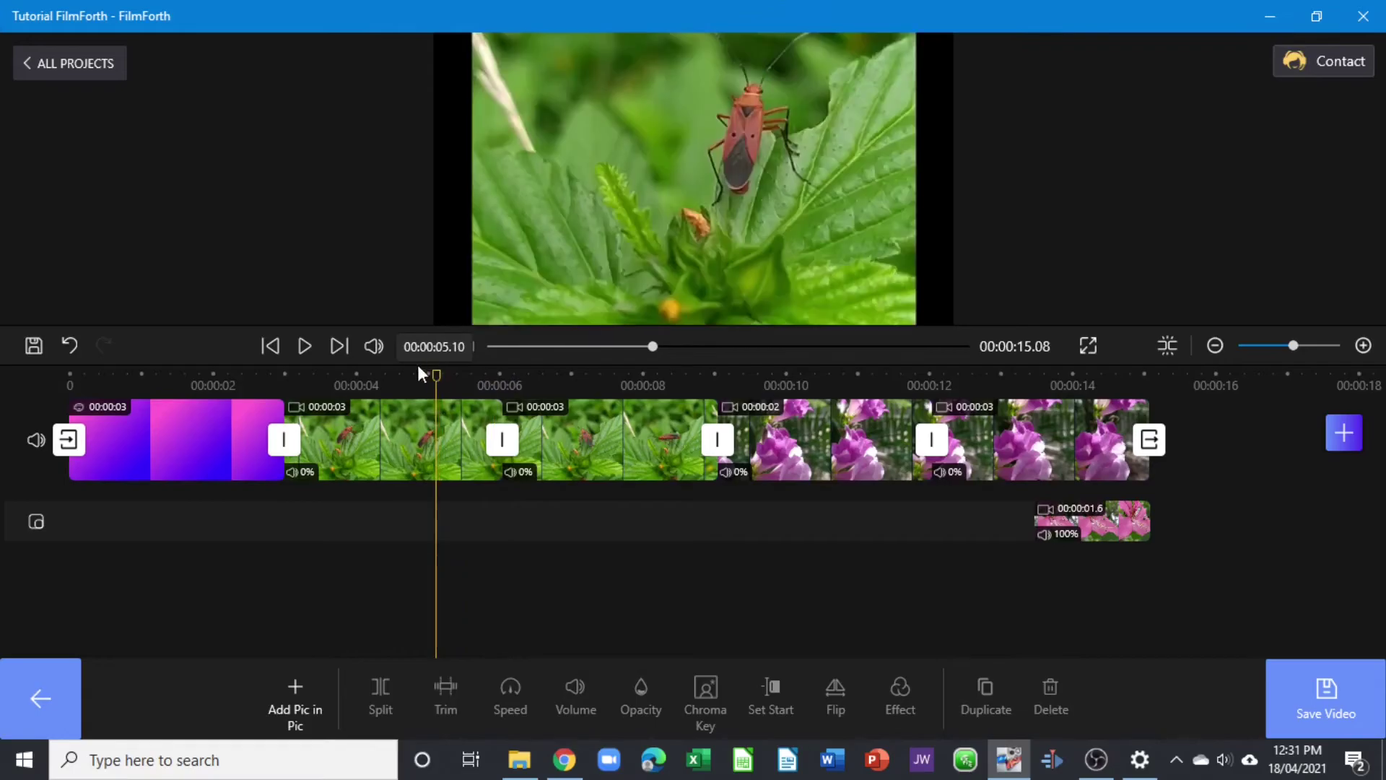
left_click(405, 368)
left_click(285, 374)
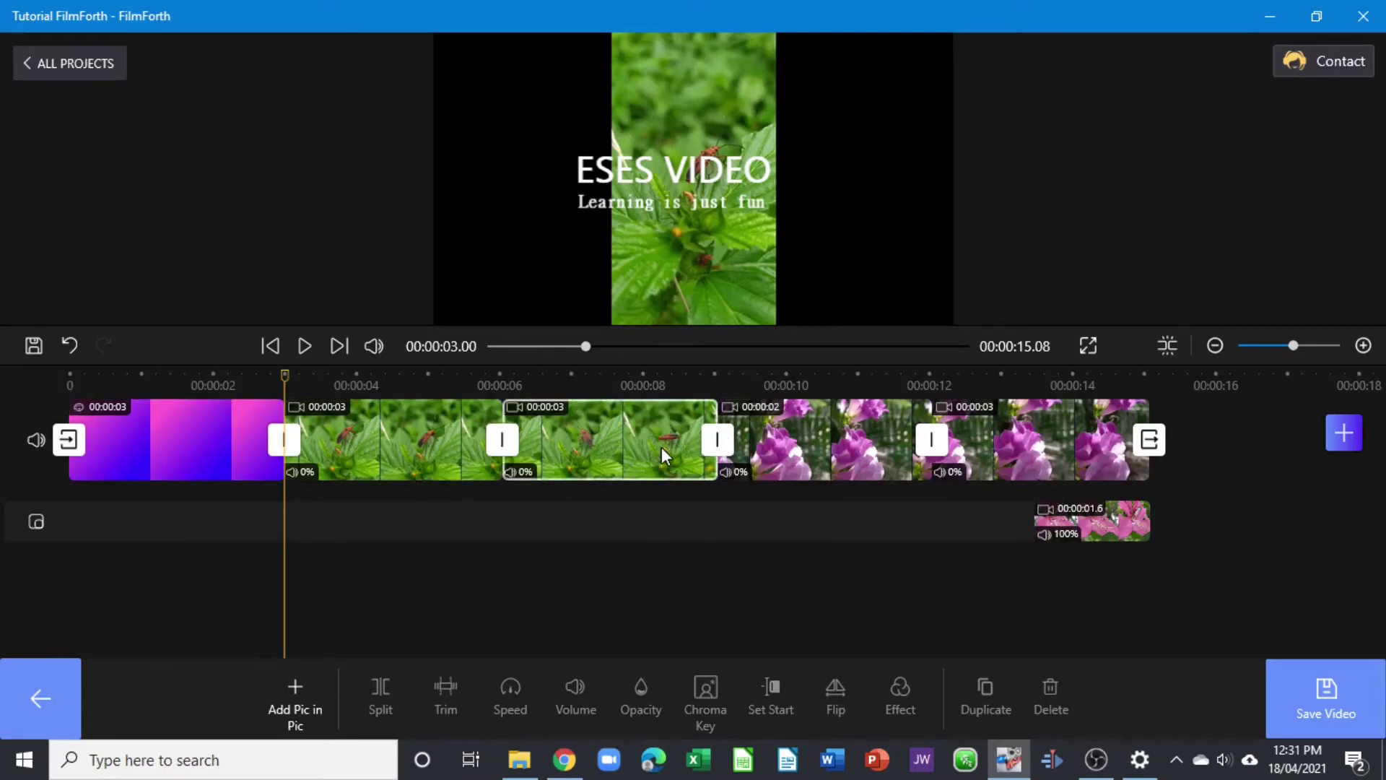
left_click_drag(284, 372, 65, 445)
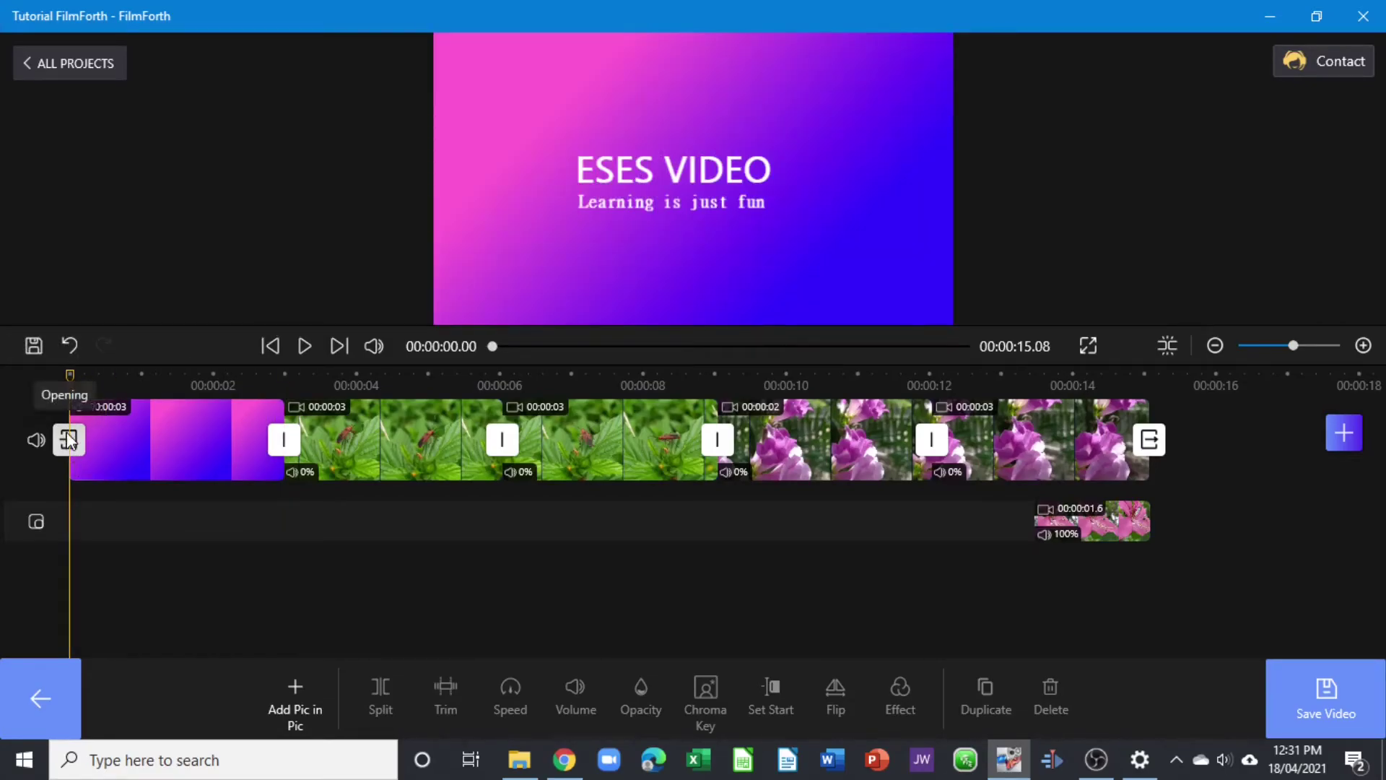
- Apply a 1.0 s Blur transition to the video's opening
left_click(69, 439)
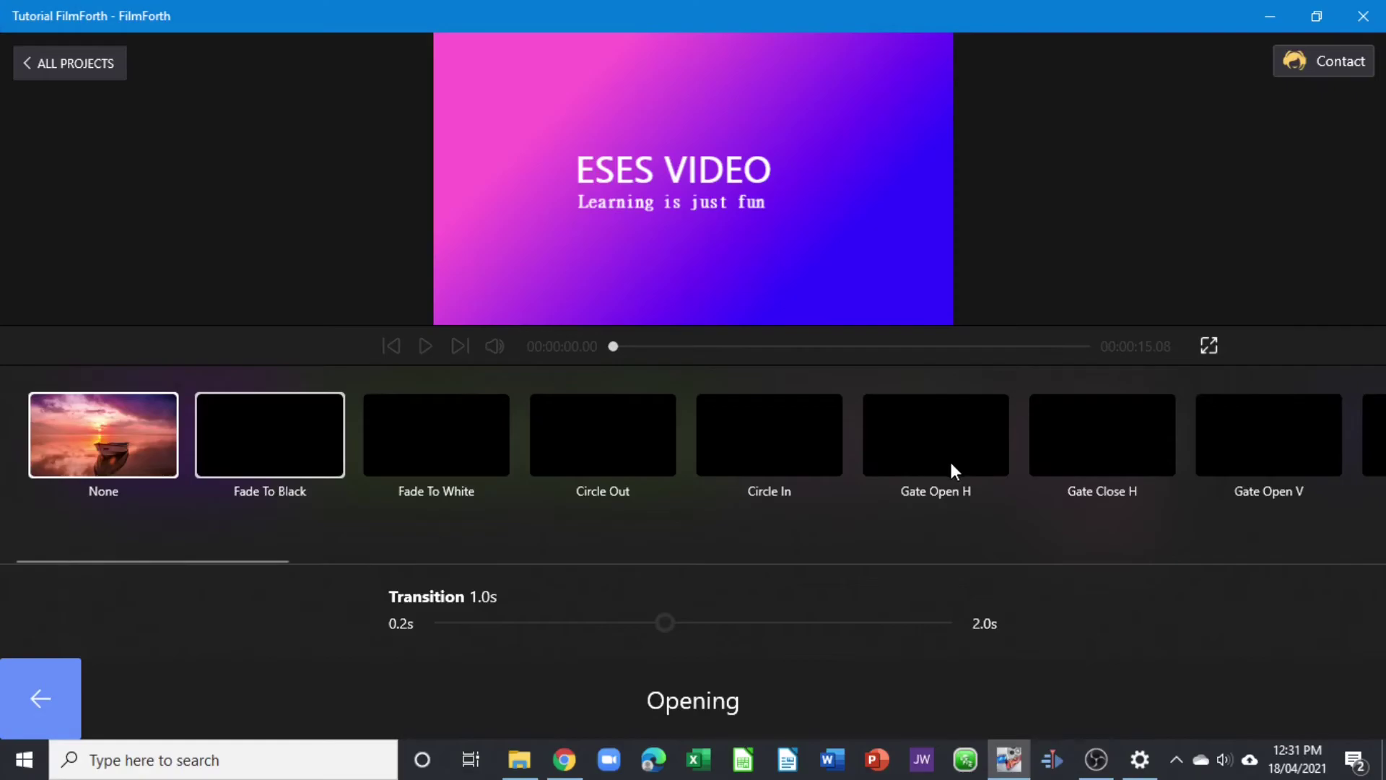
scroll(950, 459, "down", 5)
scroll(949, 470, "up", 1)
left_click(570, 442)
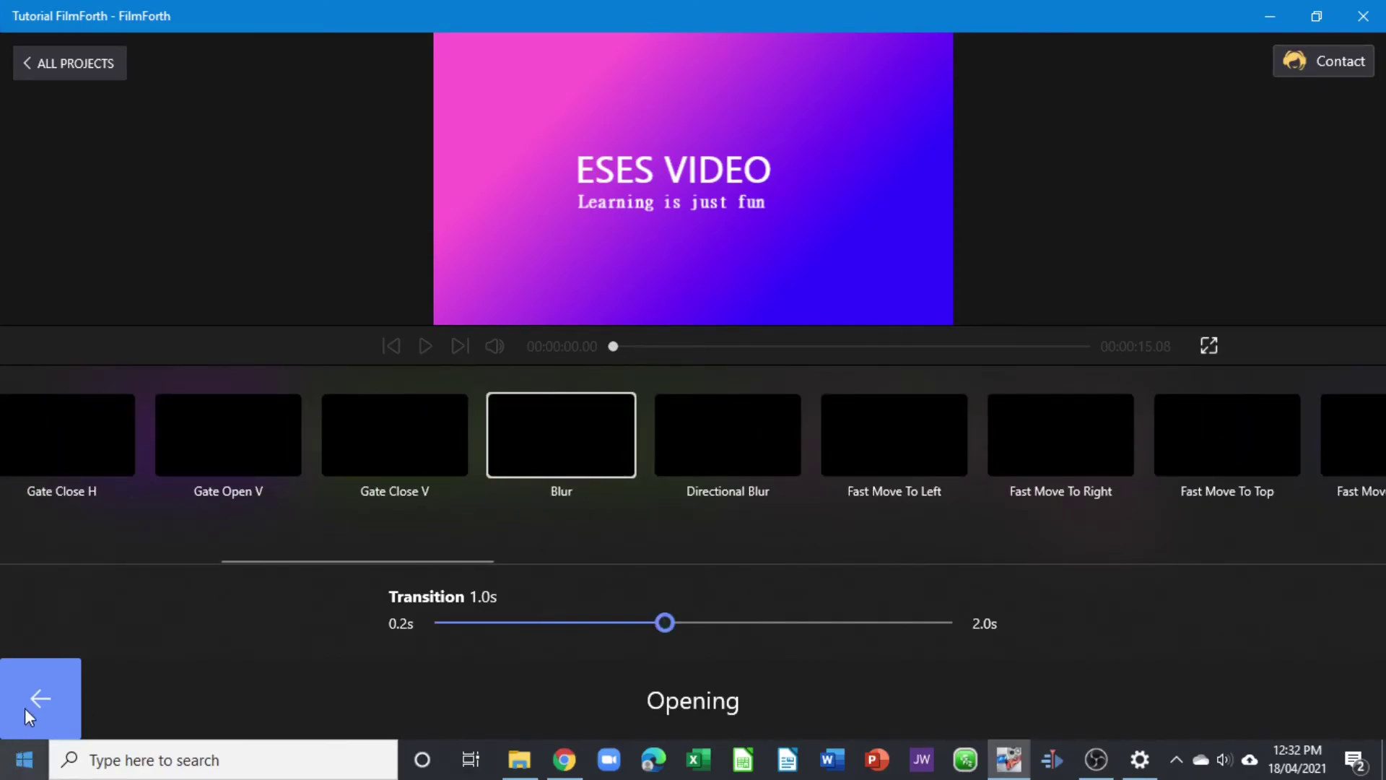
left_click(62, 670)
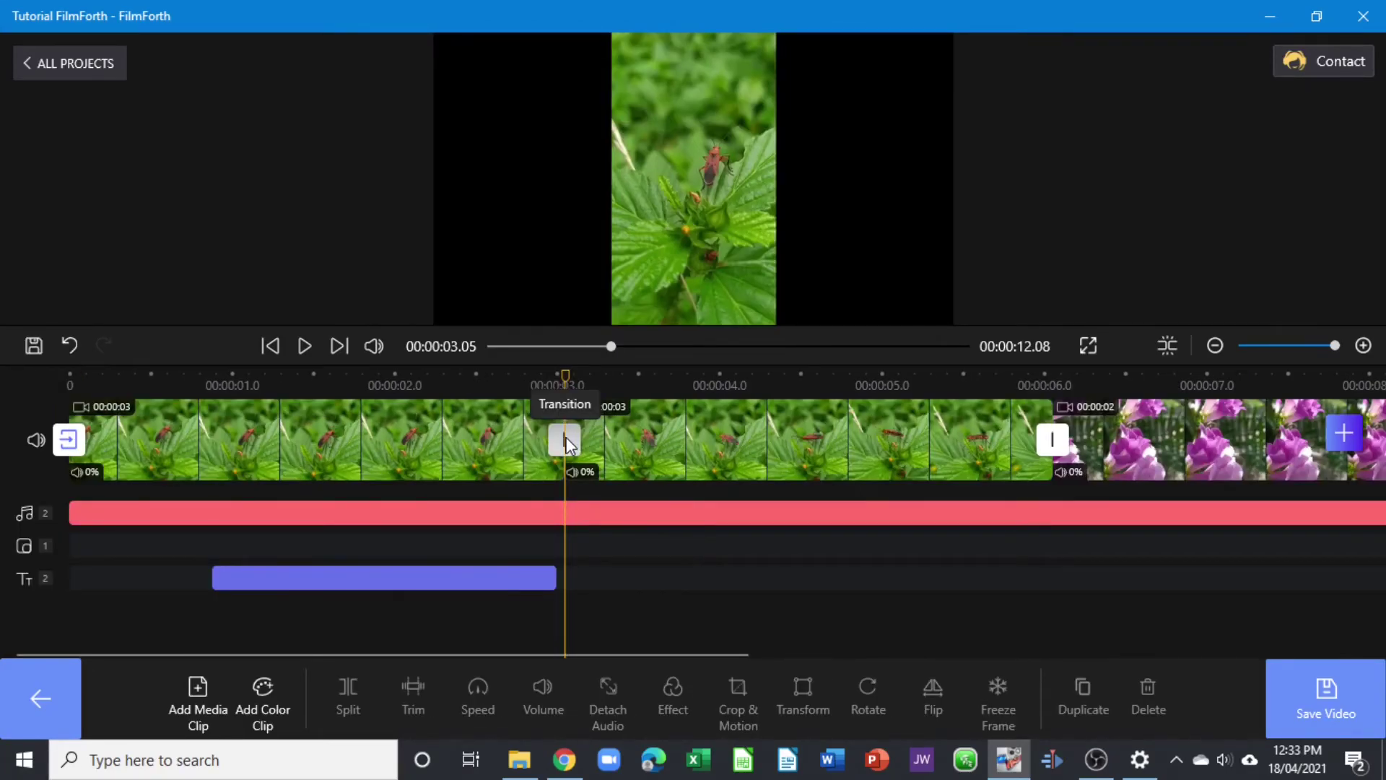
- Set the transition between the two leaf clips to Fast Slide To Left
left_click(566, 440)
scroll(763, 435, "right", 5)
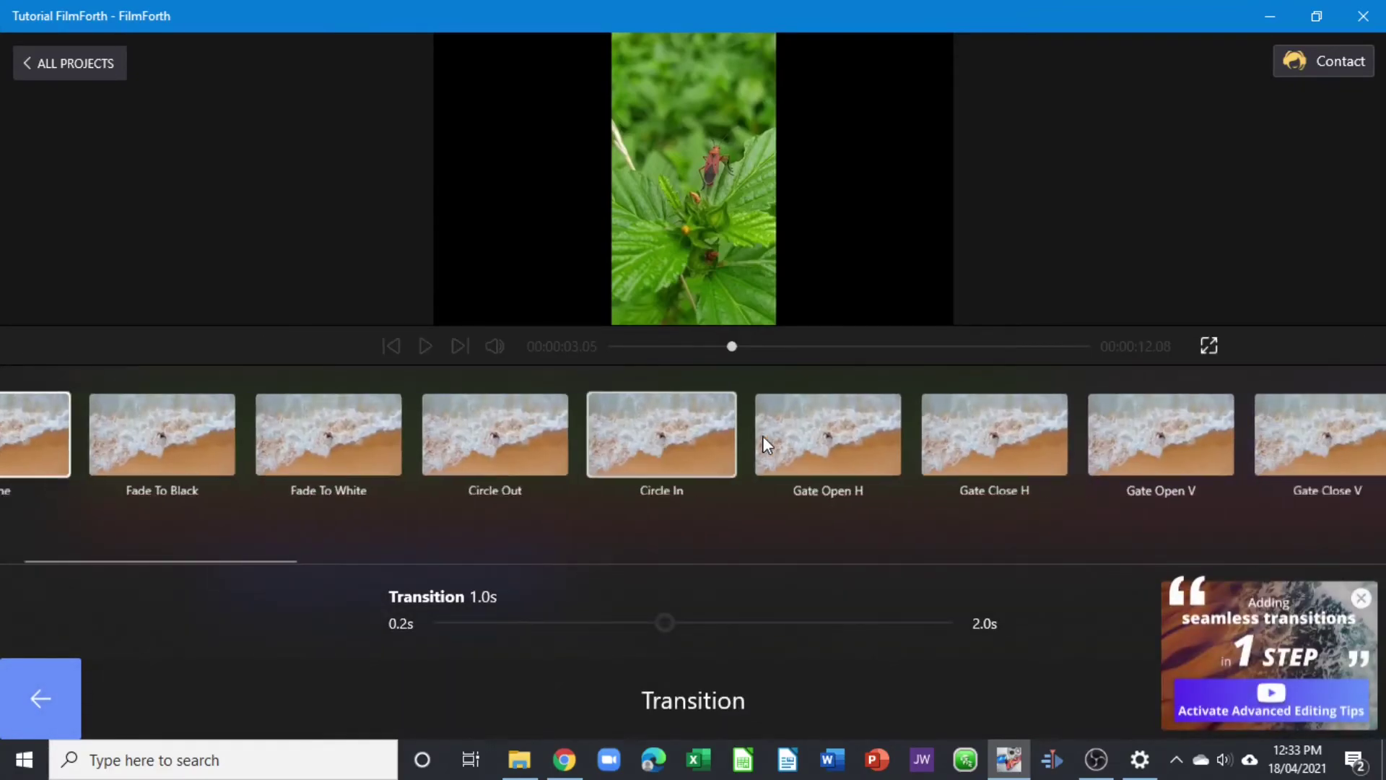
scroll(762, 435, "right", 5)
left_click(756, 448)
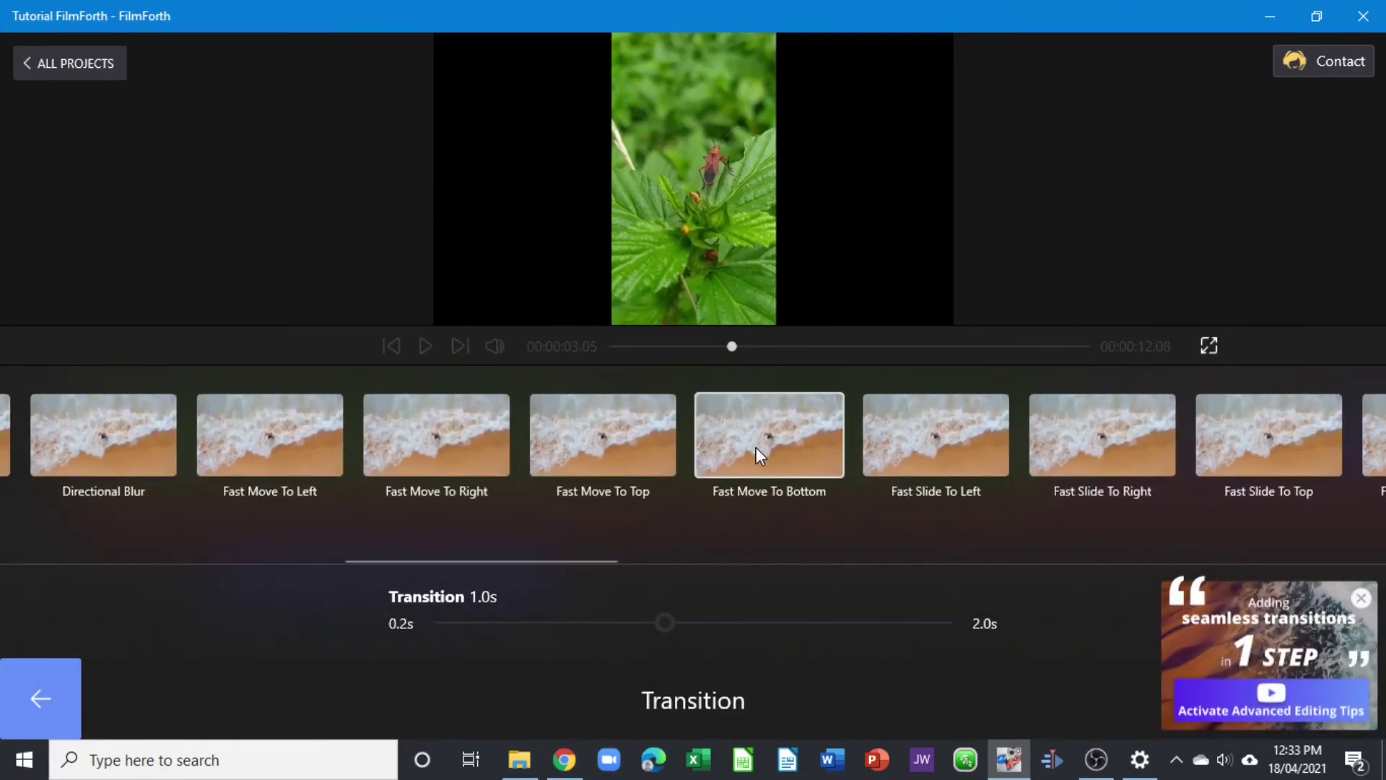
left_click(937, 438)
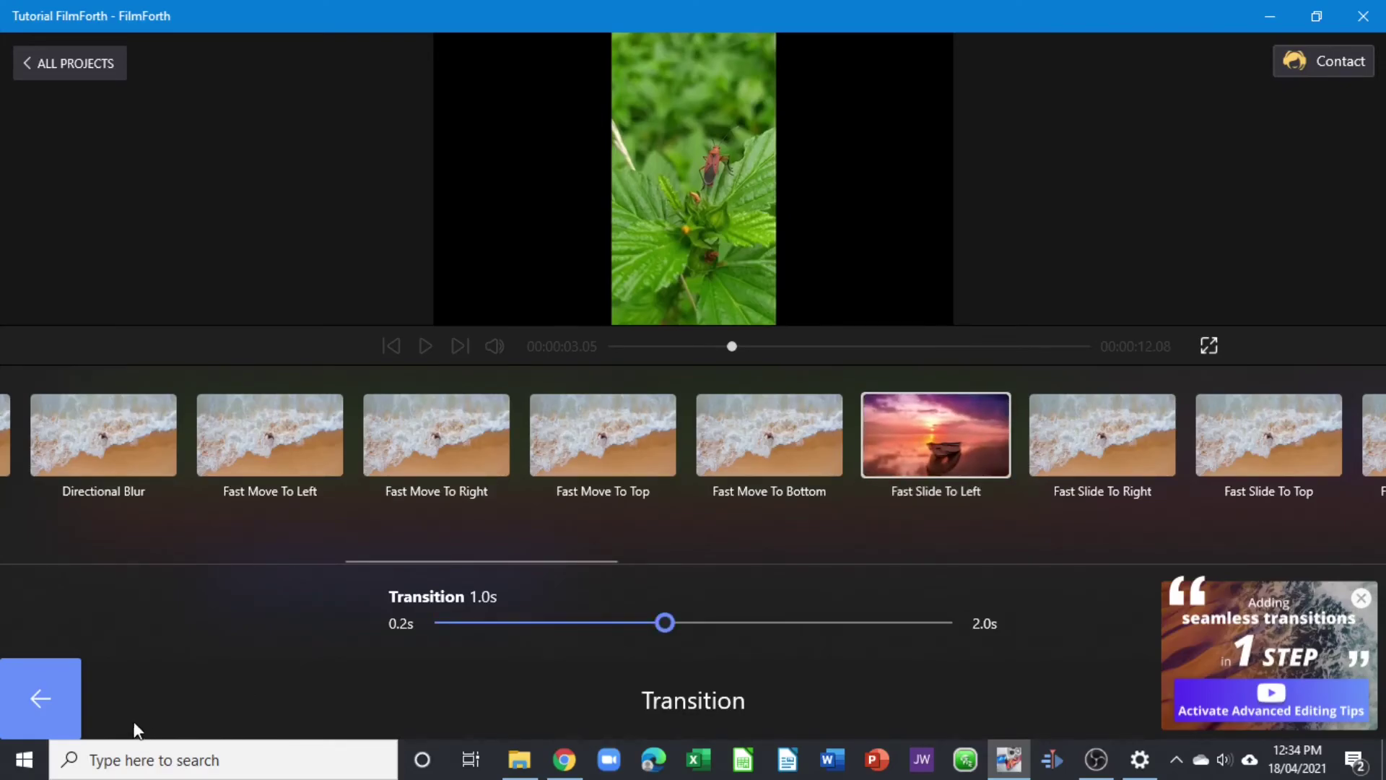
left_click(46, 691)
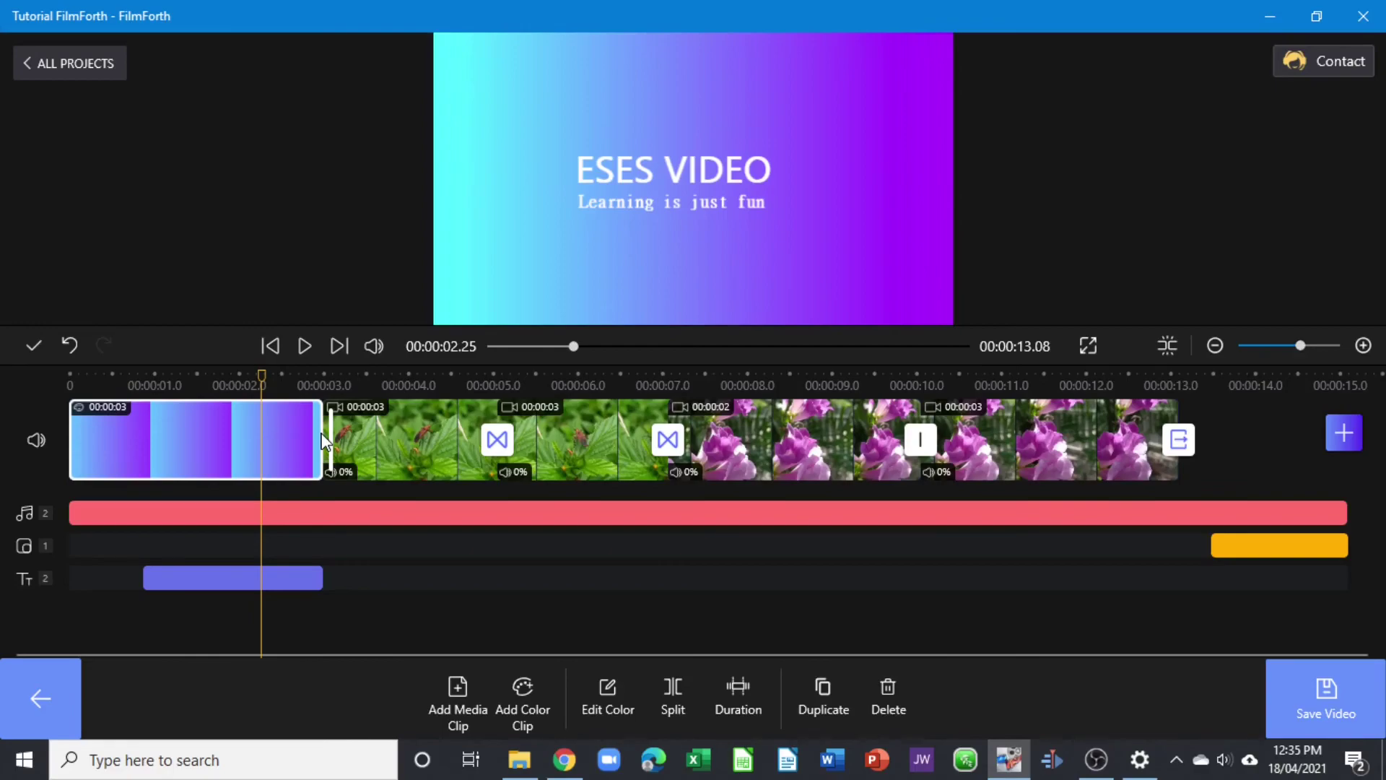
- Add a transition between the gradient title clip and the first leaf clip
left_click(323, 441)
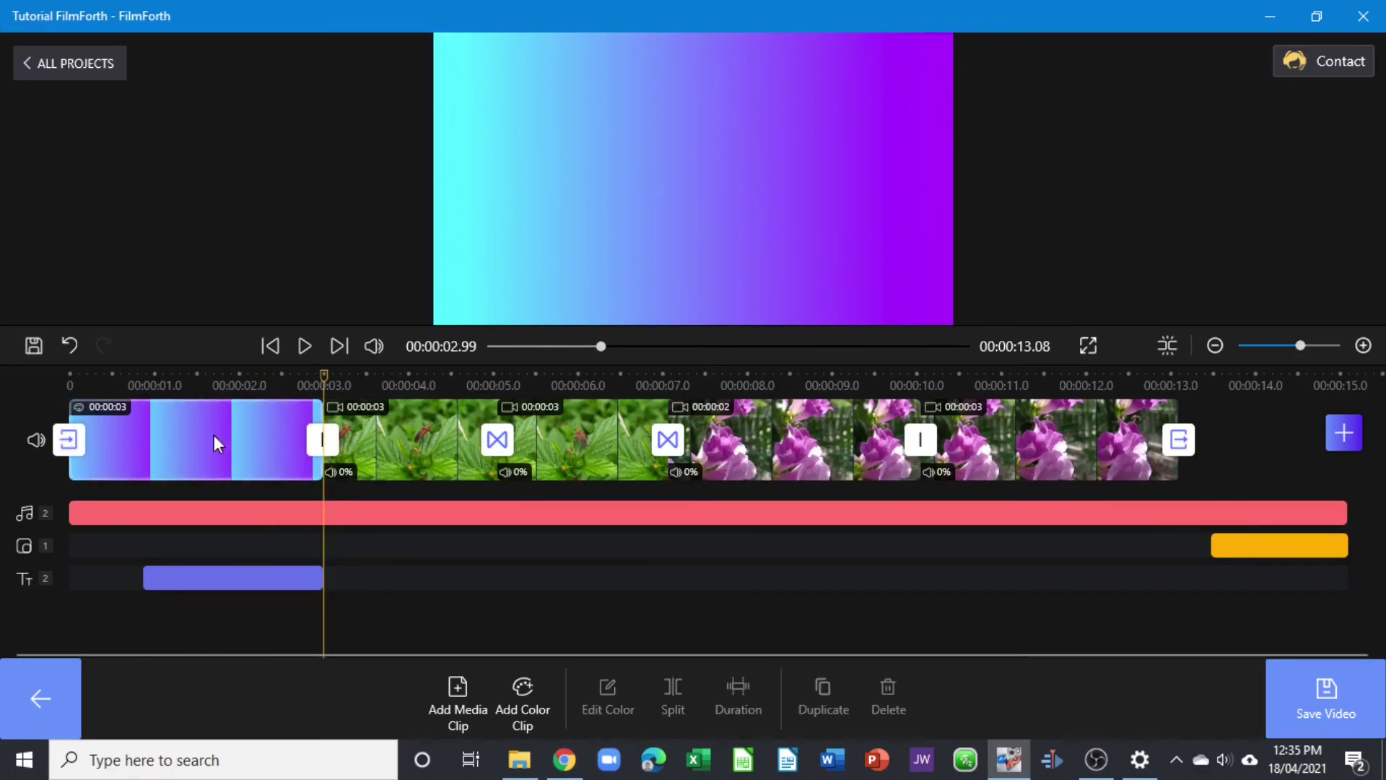
left_click(322, 441)
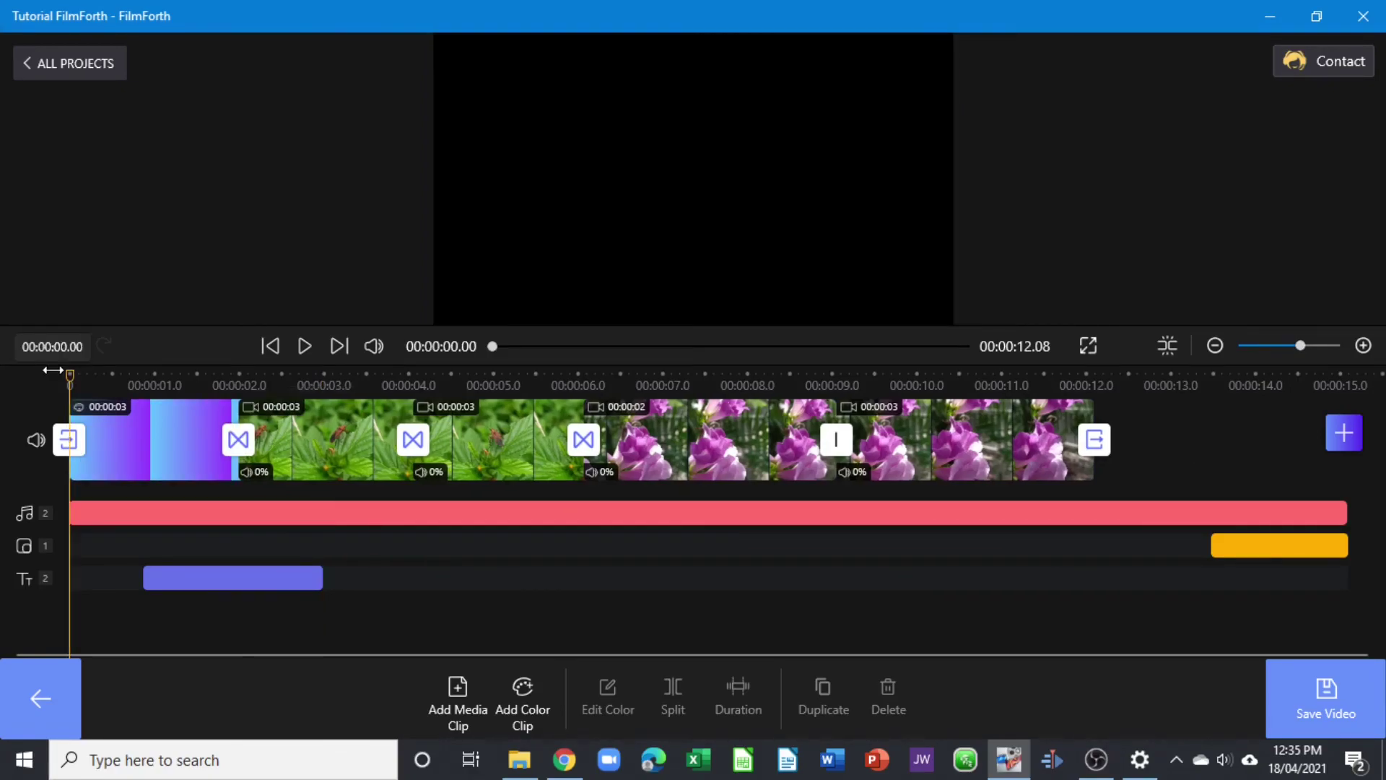